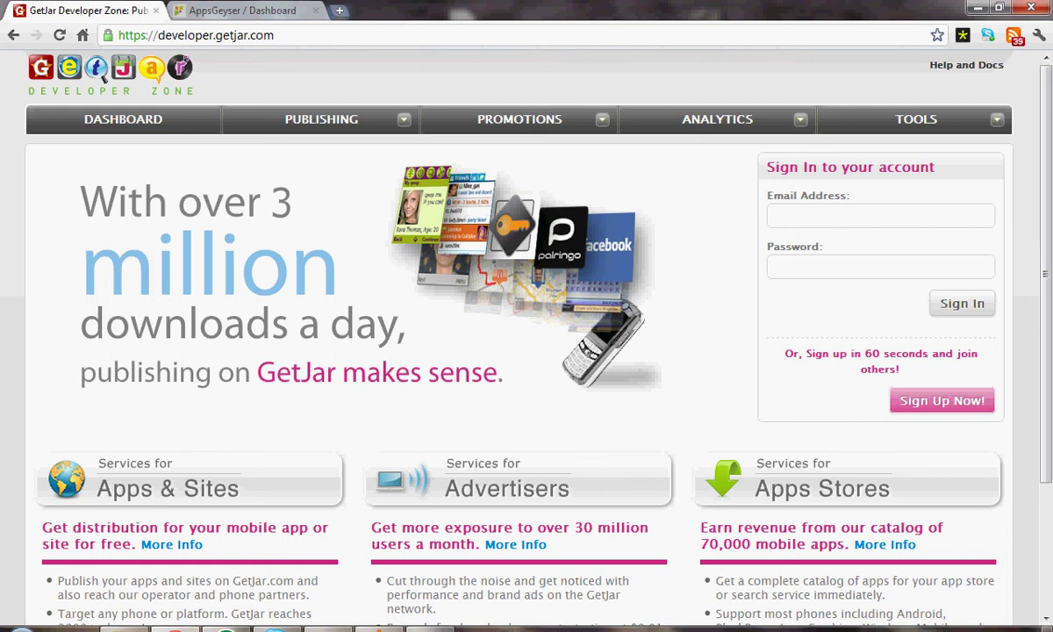
# Step: Open the 'Sign Up Now!' registration form for a free developer account
pyautogui.click(942, 400)
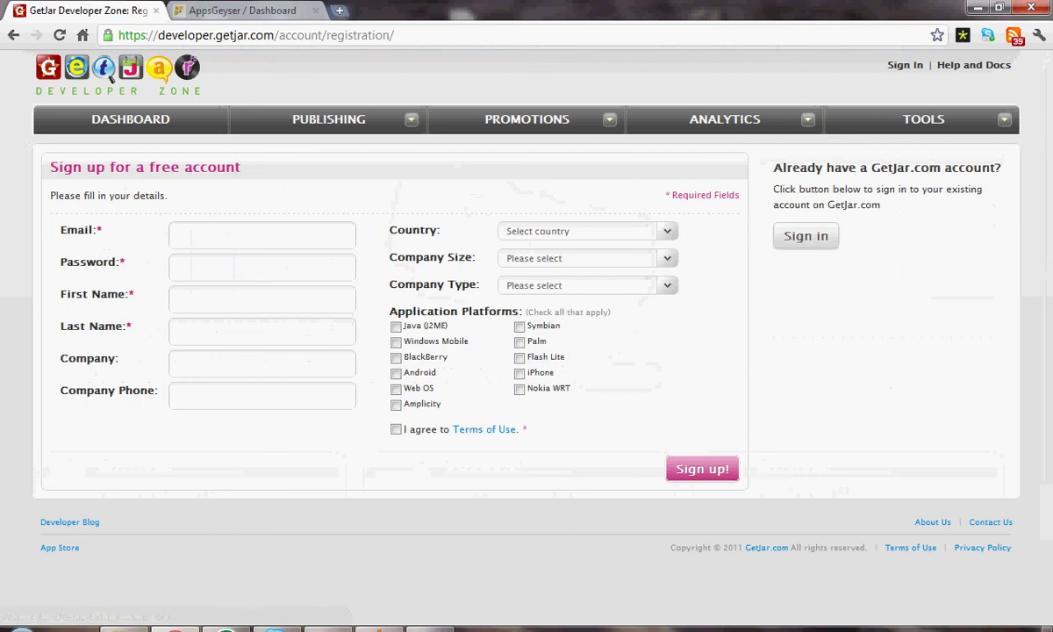
# Step: Sign in with the developer account's e-mail address and password
pyautogui.click(805, 235)
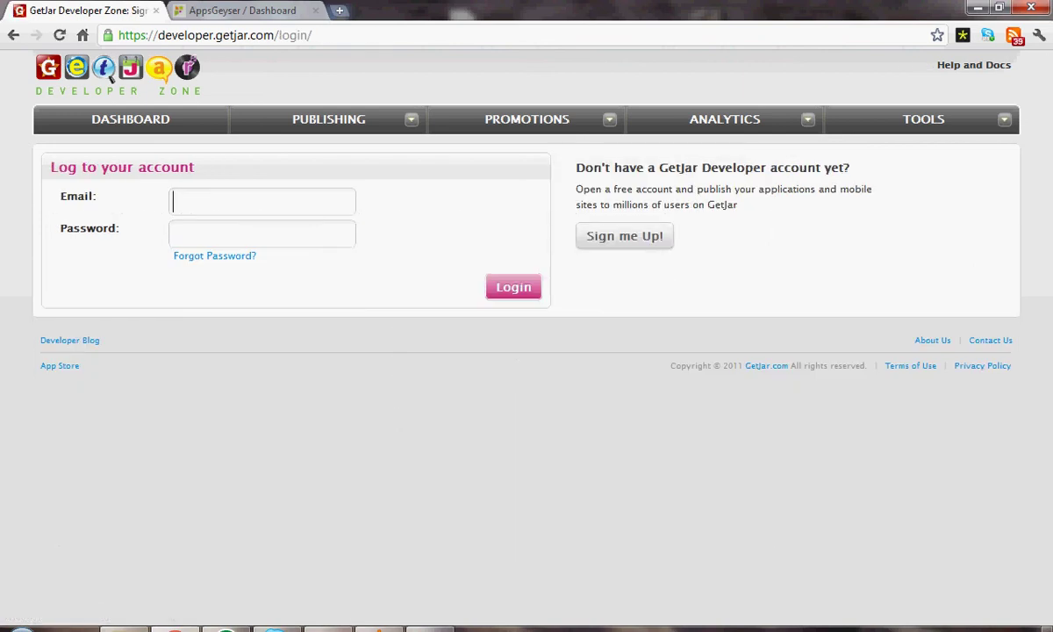
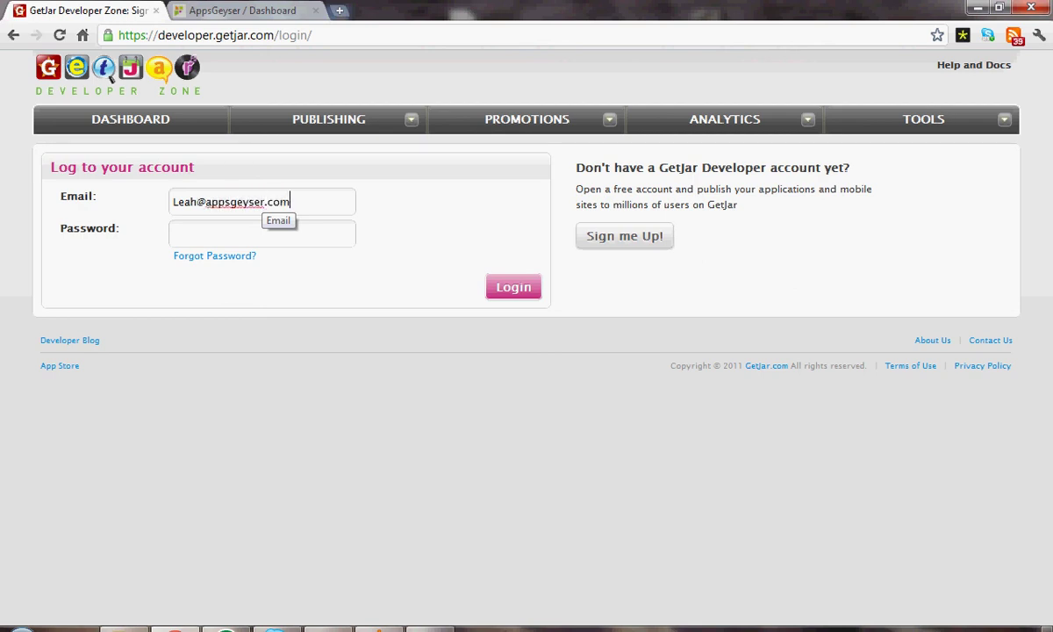
pyautogui.press('Tab')
pyautogui.write('•••••••')
pyautogui.press('Tab')
pyautogui.press('Return')
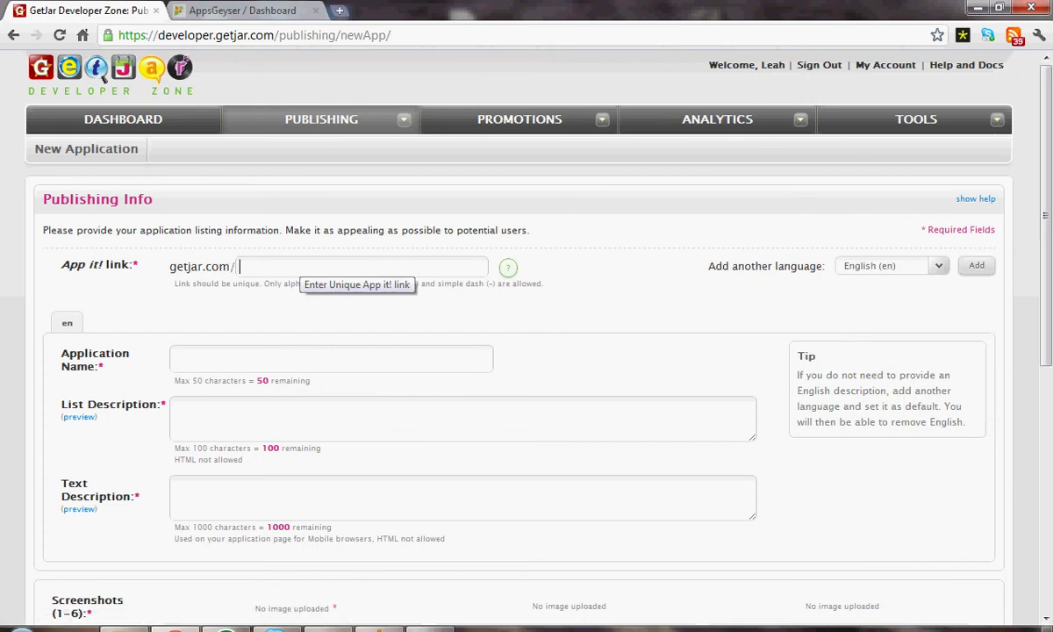
# Step: Enter 'clubjuggling' as the App it! link and check its help popup
pyautogui.write('clubjuggling')
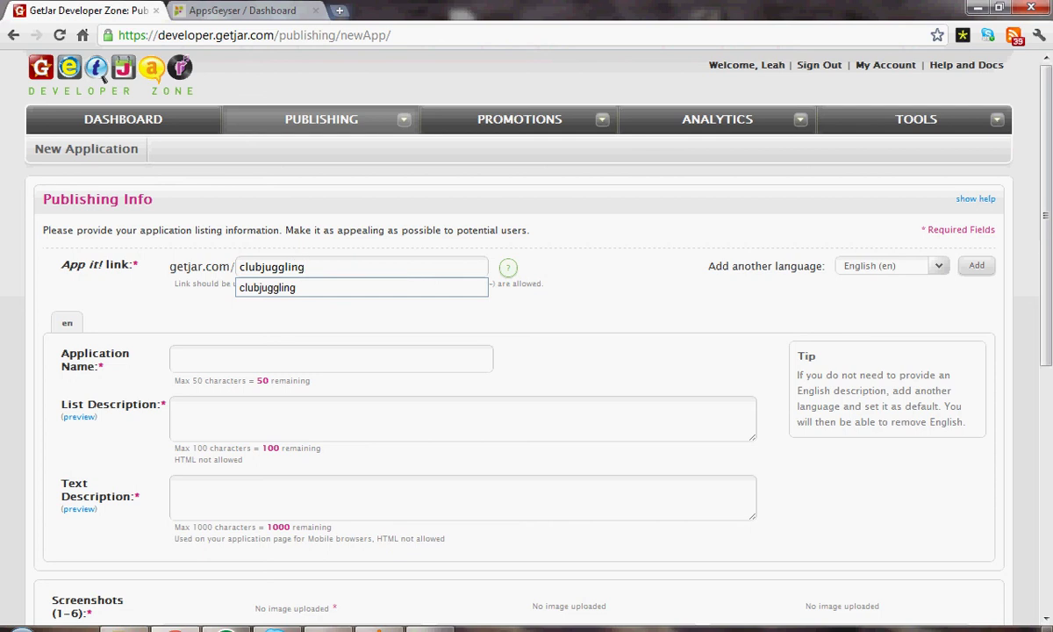
pyautogui.click(508, 267)
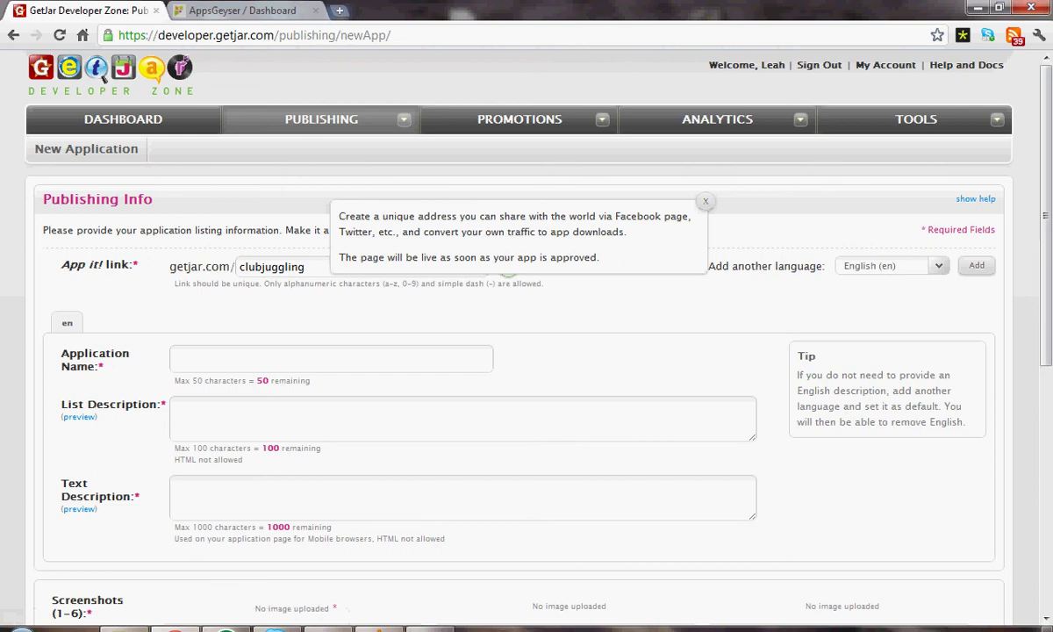
pyautogui.click(705, 201)
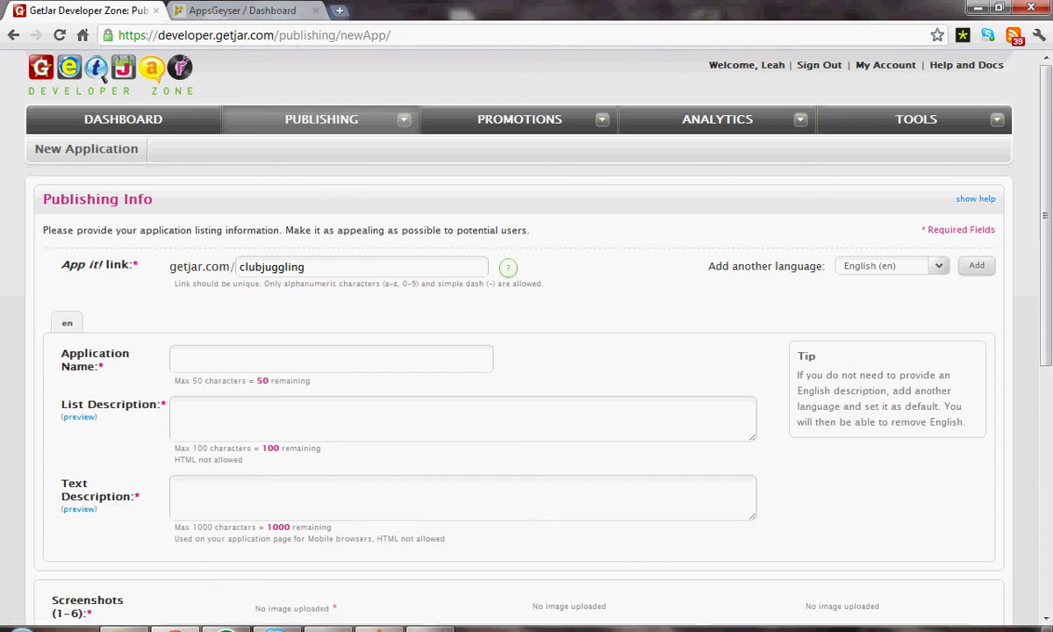
pyautogui.scroll(-1, 102, 76)
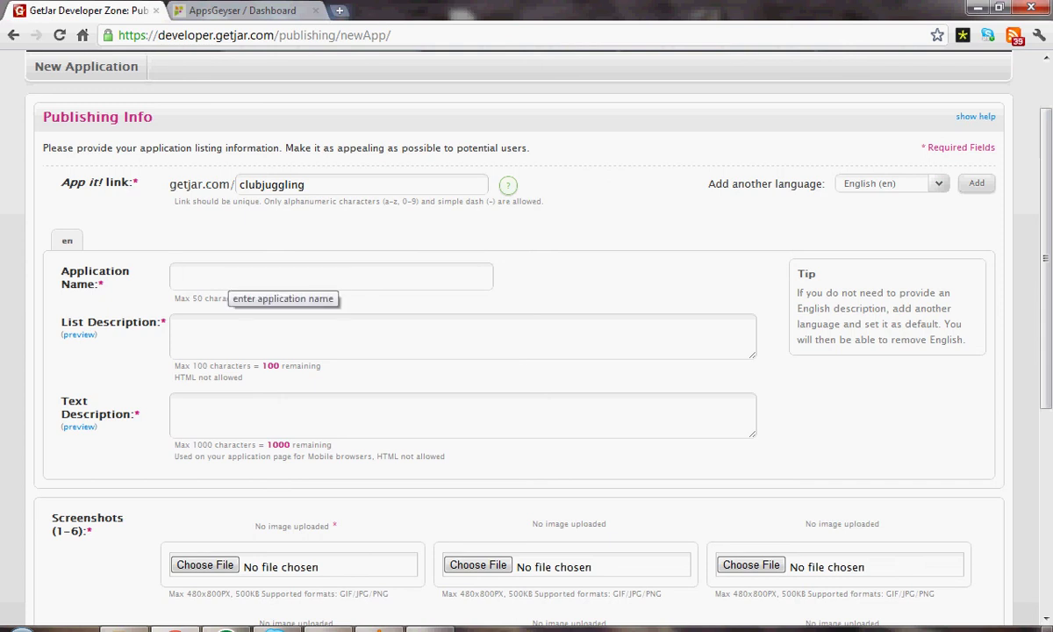
# Step: Name the app 'Juggle Clubs' with list description 'Learn to juggle clubs from simple videos'
pyautogui.write('Juggle Clu')
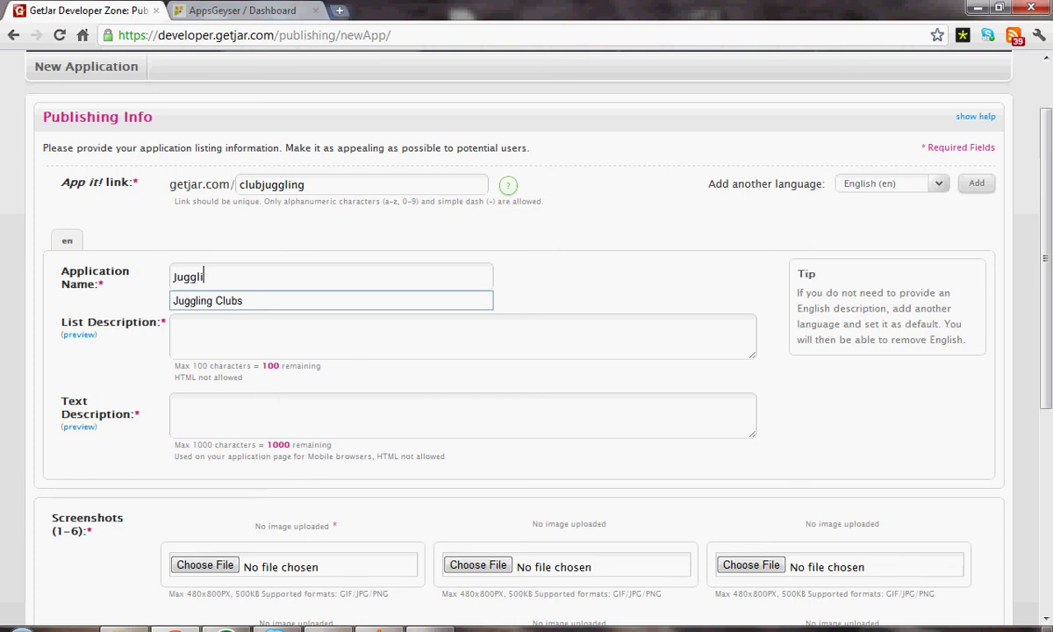
pyautogui.write('bs')
pyautogui.click(174, 323)
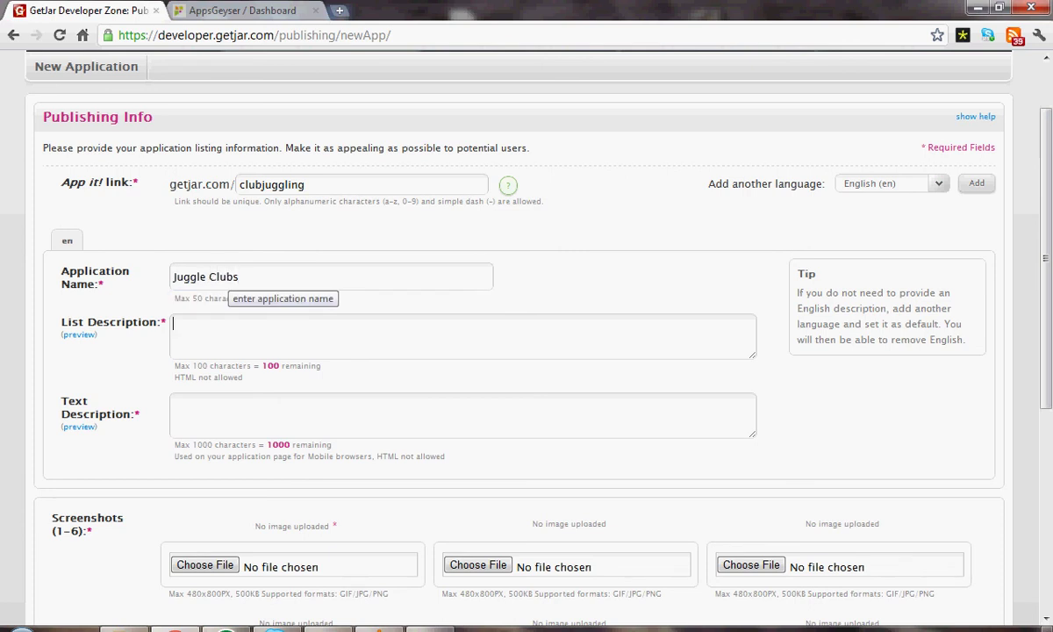
pyautogui.write('Learn to juggle clu')
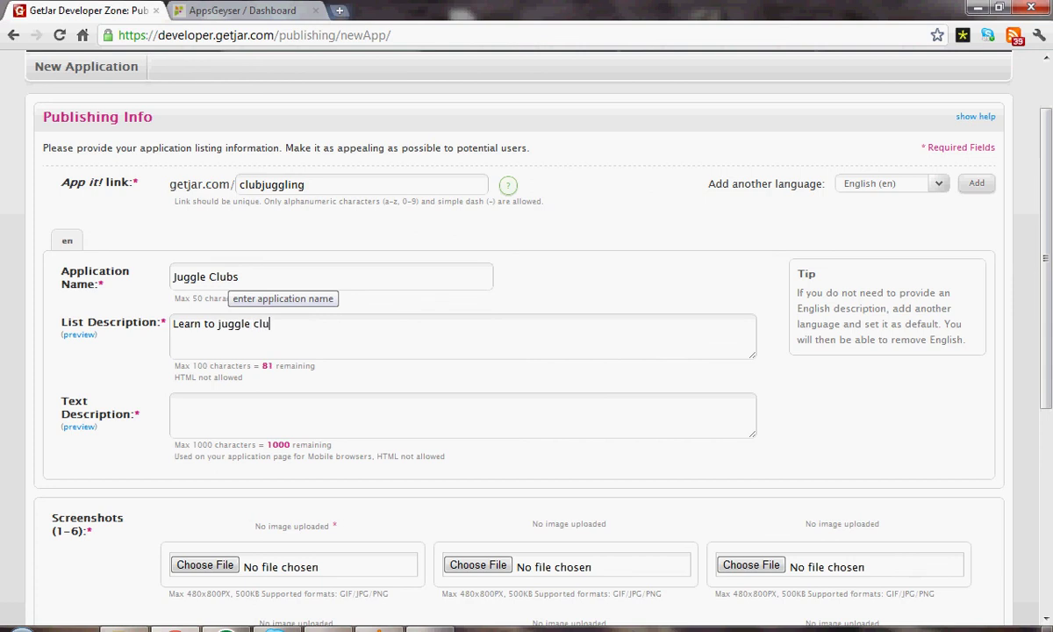
pyautogui.write('bs from simp')
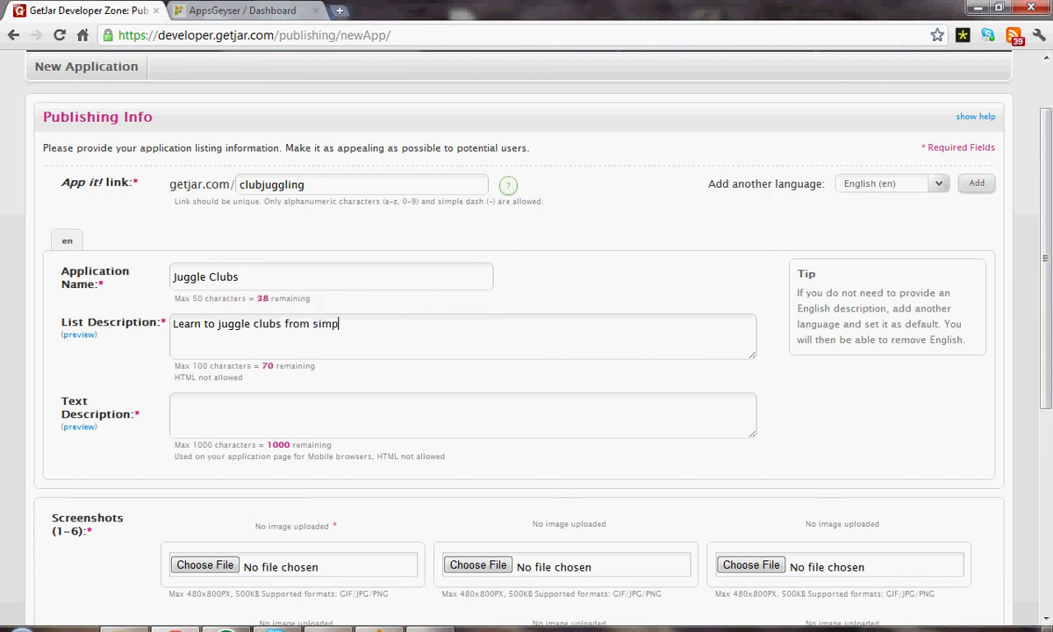
pyautogui.write('le videos')
pyautogui.hotkey('ctrl', 'a')
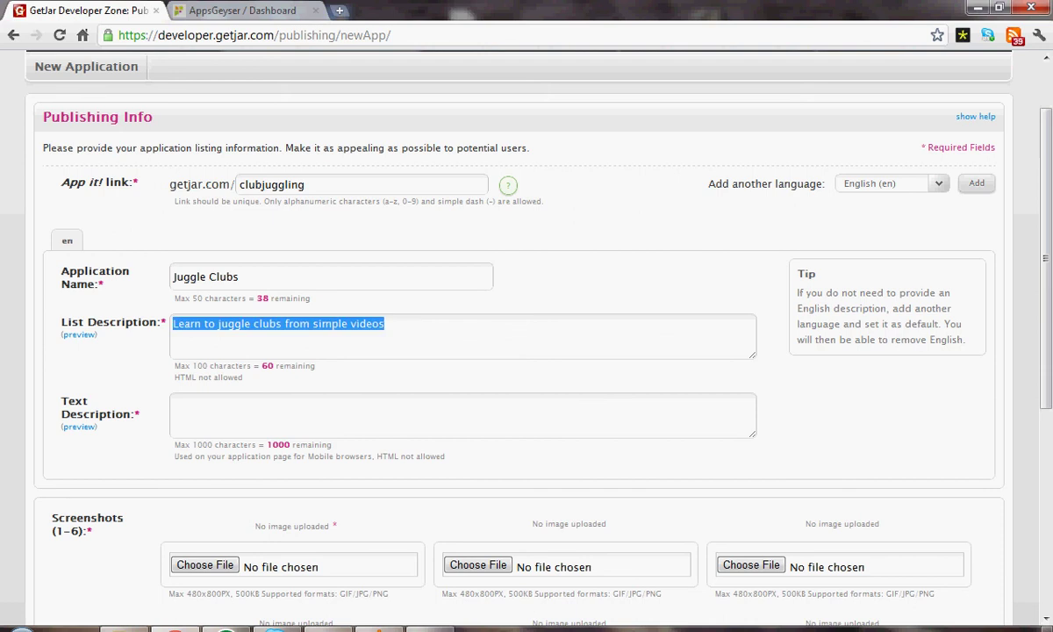
# Step: Enter the text description 'Learn how to juggle clubs easily.'
pyautogui.click(246, 425)
pyautogui.write('L')
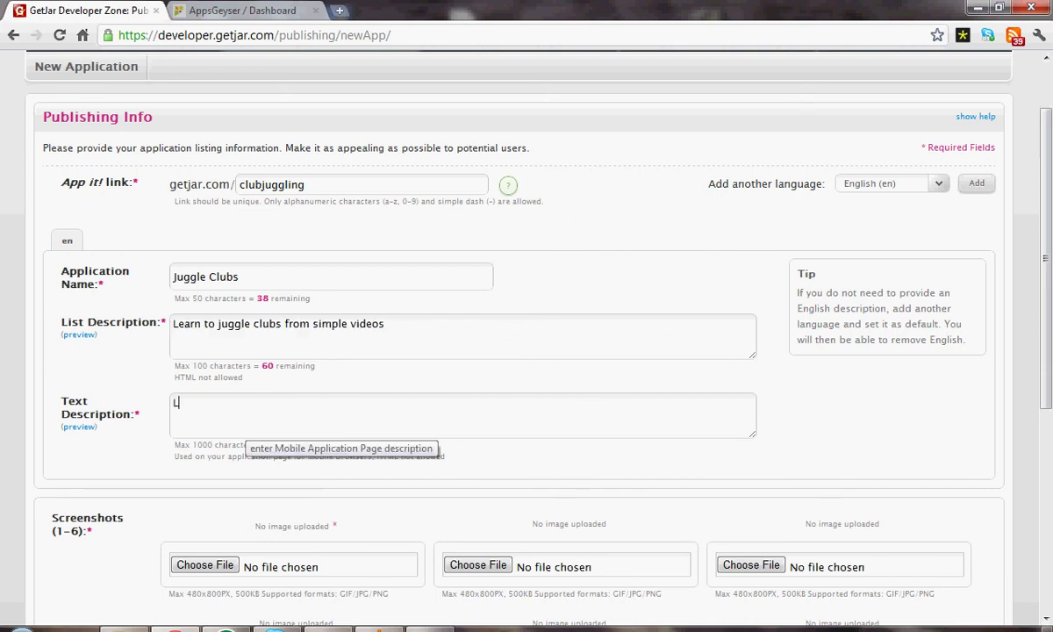
pyautogui.write('earn how to juggle cl')
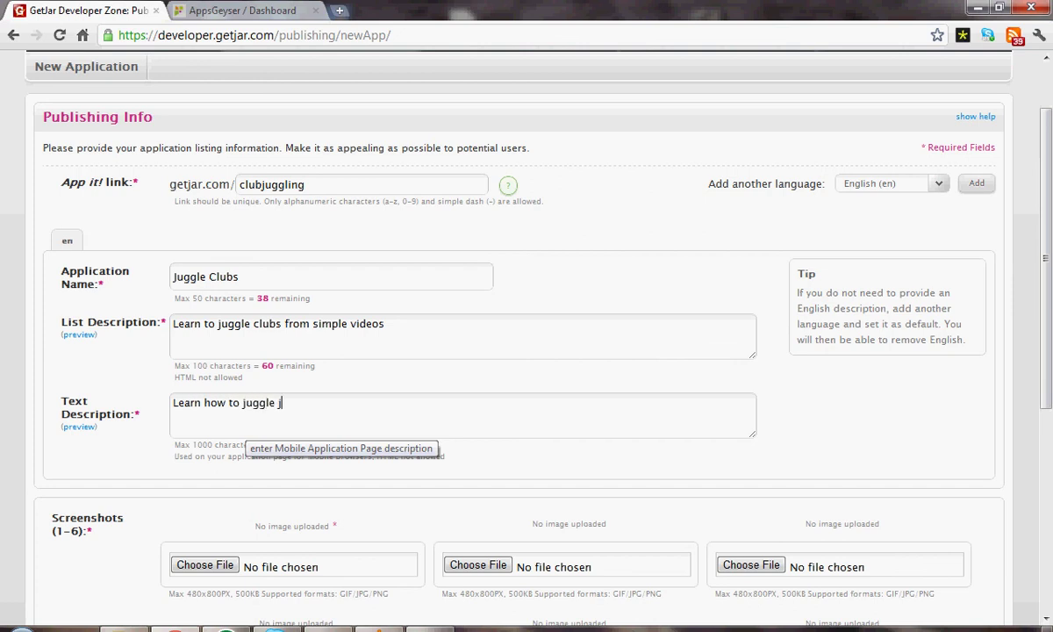
pyautogui.write('ubs easily .')
pyautogui.scroll(-2, 351, 421)
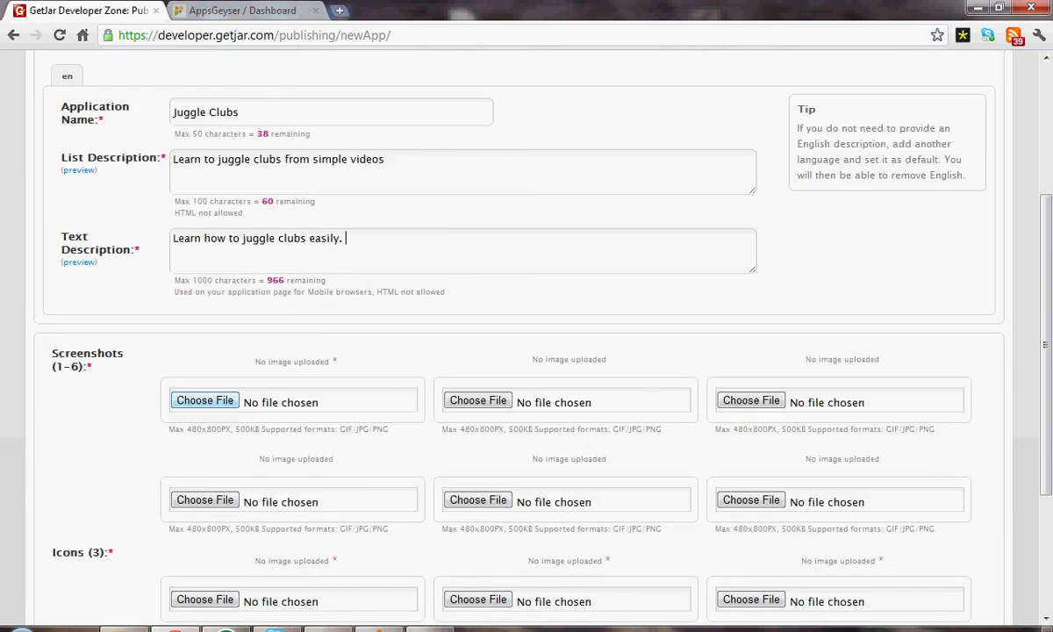
# Step: Attach screen capture (1).png as the first screenshot
pyautogui.click(204, 400)
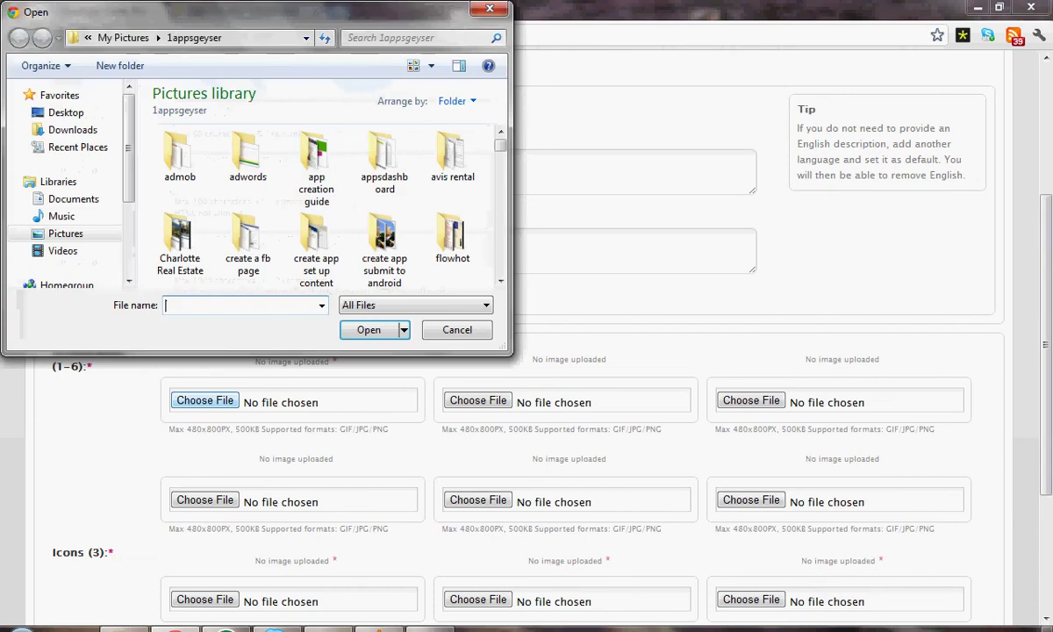
pyautogui.doubleClick(384, 238)
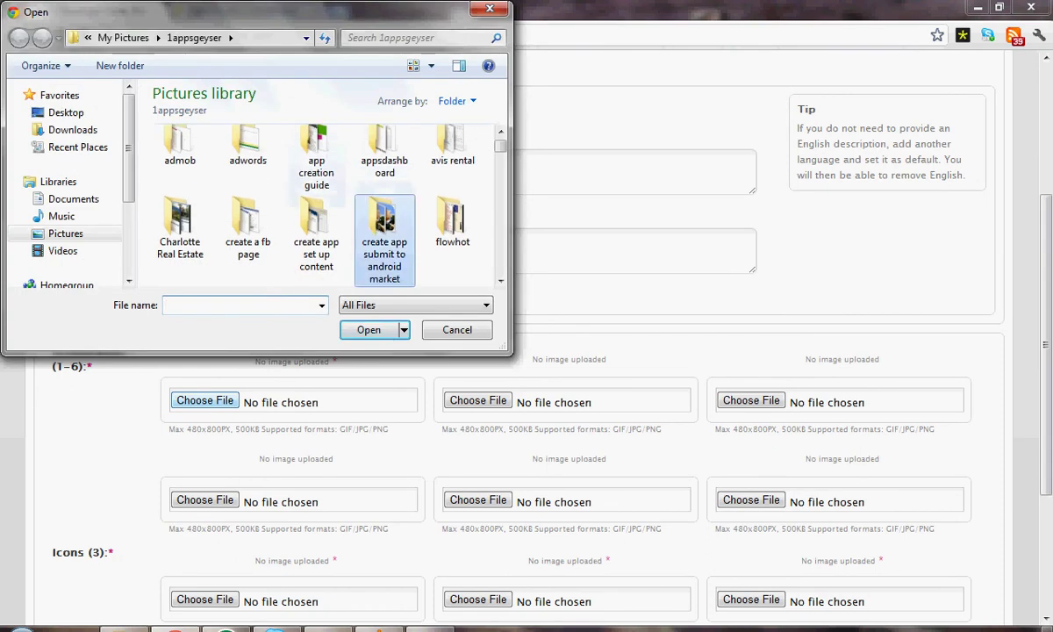
pyautogui.click(251, 215)
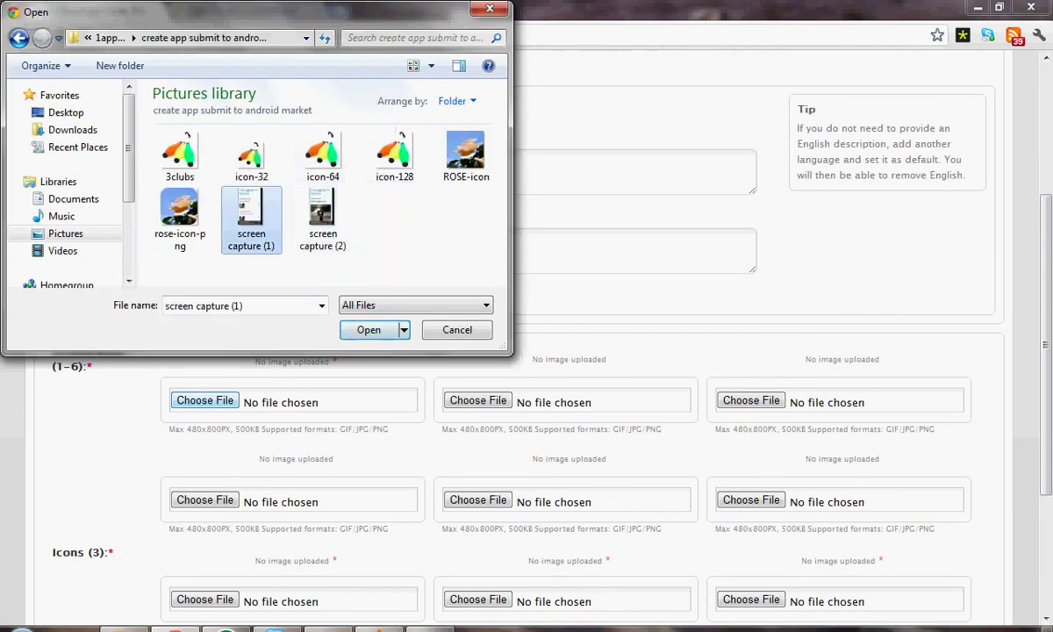
pyautogui.press('Tab')
pyautogui.press('Return')
# Step: Attach screen capture (2).png as the second screenshot
pyautogui.press('Tab')
pyautogui.press('space')
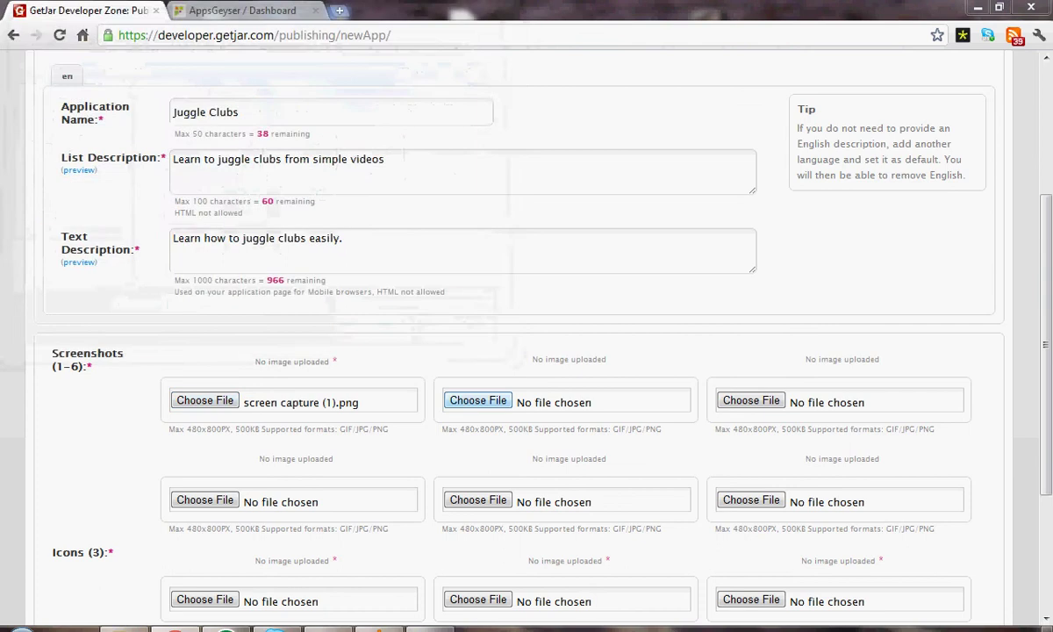
pyautogui.click(321, 215)
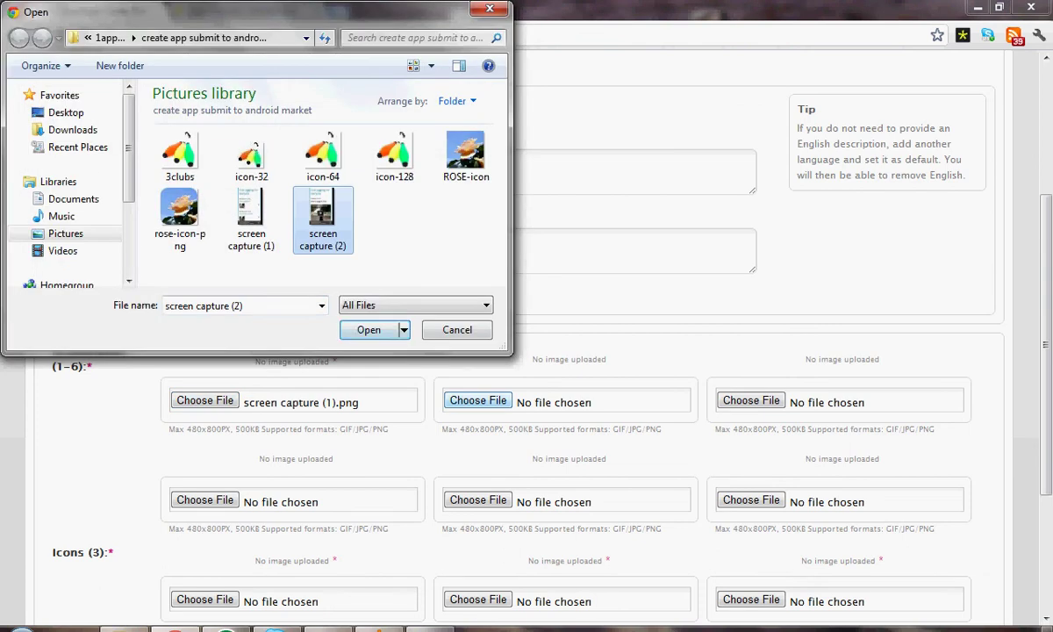
pyautogui.press('Tab')
pyautogui.press('Return')
pyautogui.scroll(-2, 526, 351)
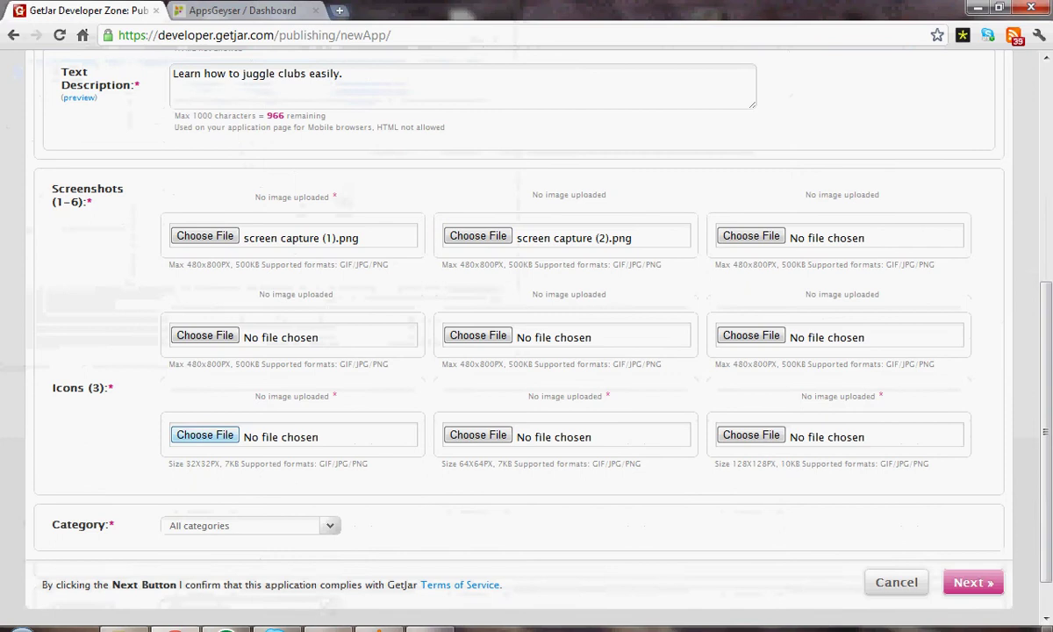
# Step: Attach icon-32.jpg, icon-64.jpg and icon-128.jpg to the three icon slots
pyautogui.press('space')
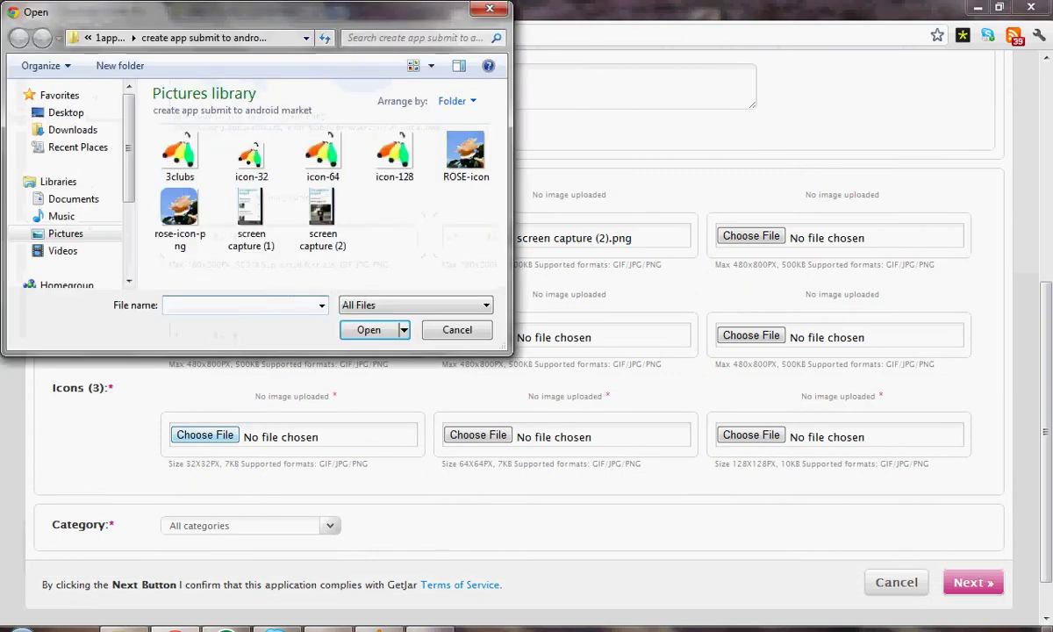
pyautogui.click(251, 156)
pyautogui.press('Return')
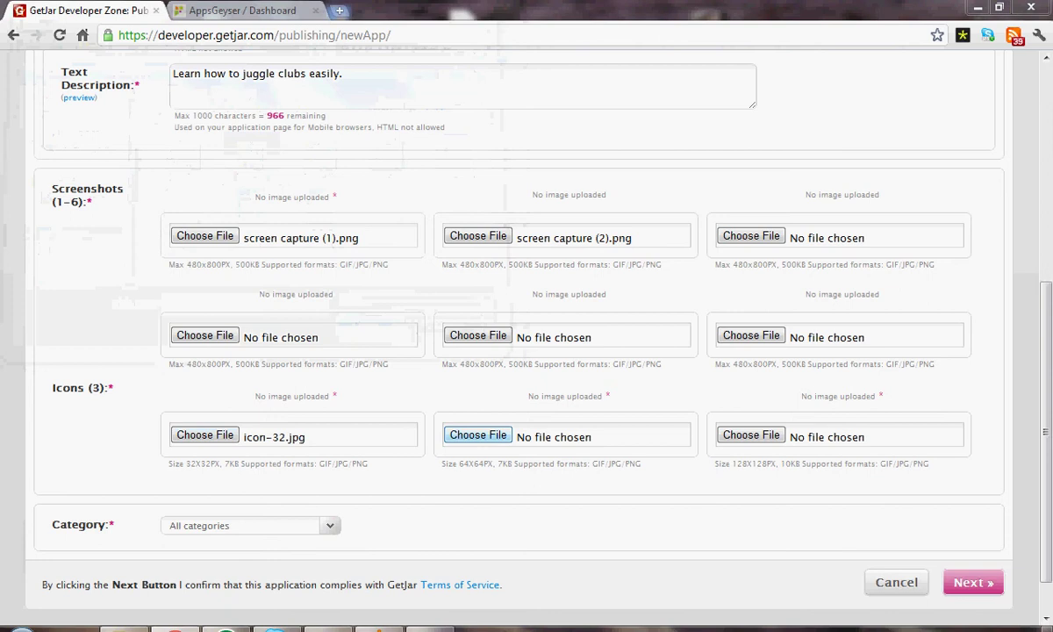
pyautogui.press('space')
pyautogui.click(323, 156)
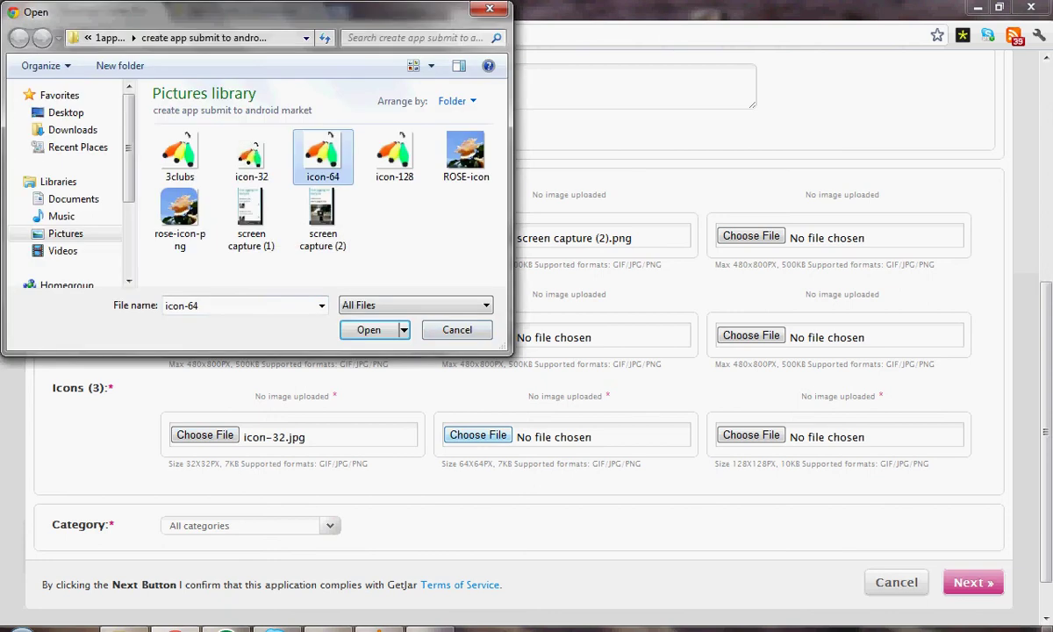
pyautogui.press('Return')
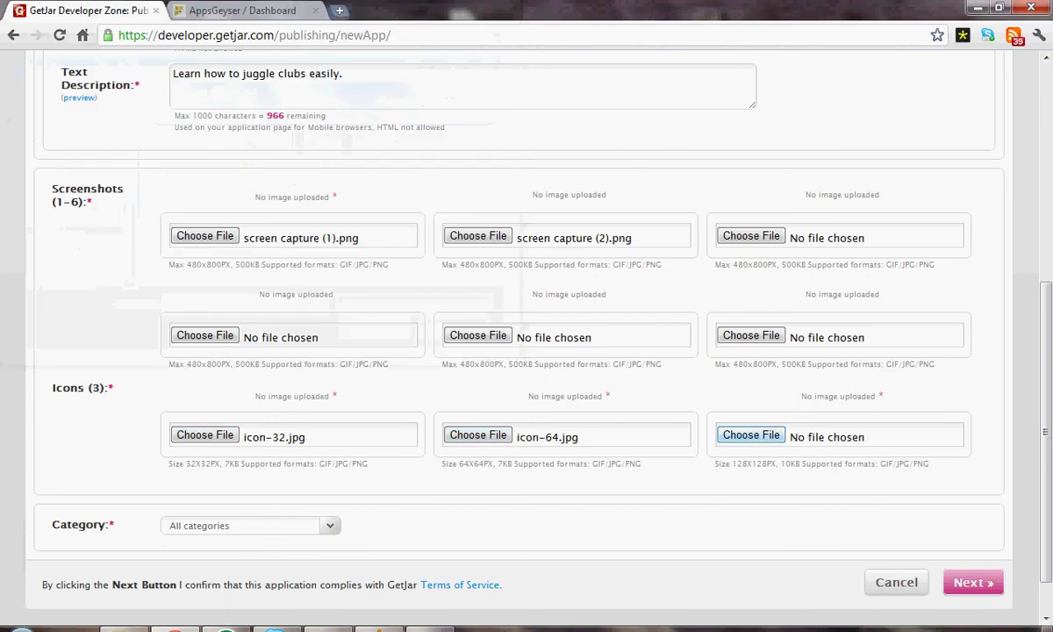
pyautogui.press('space')
pyautogui.click(394, 156)
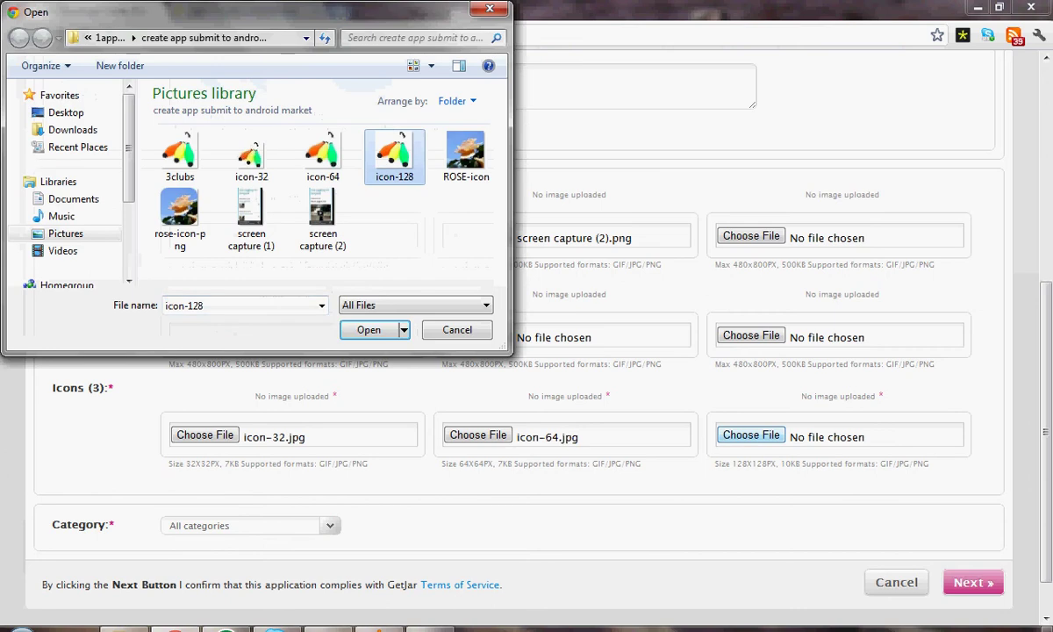
pyautogui.press('Return')
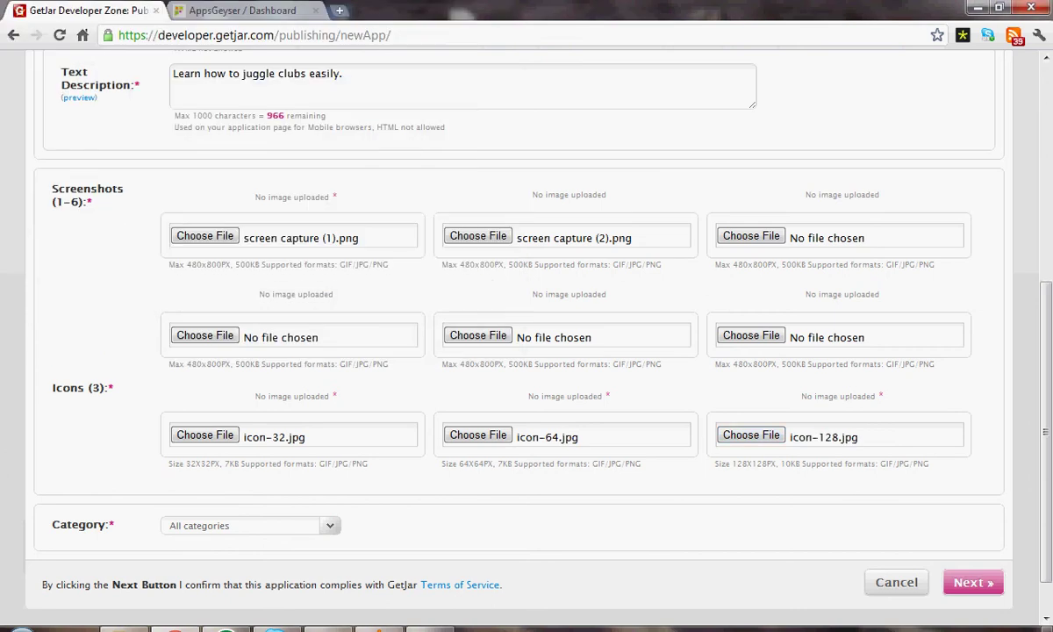
pyautogui.scroll(-1, 527, 316)
pyautogui.click(250, 472)
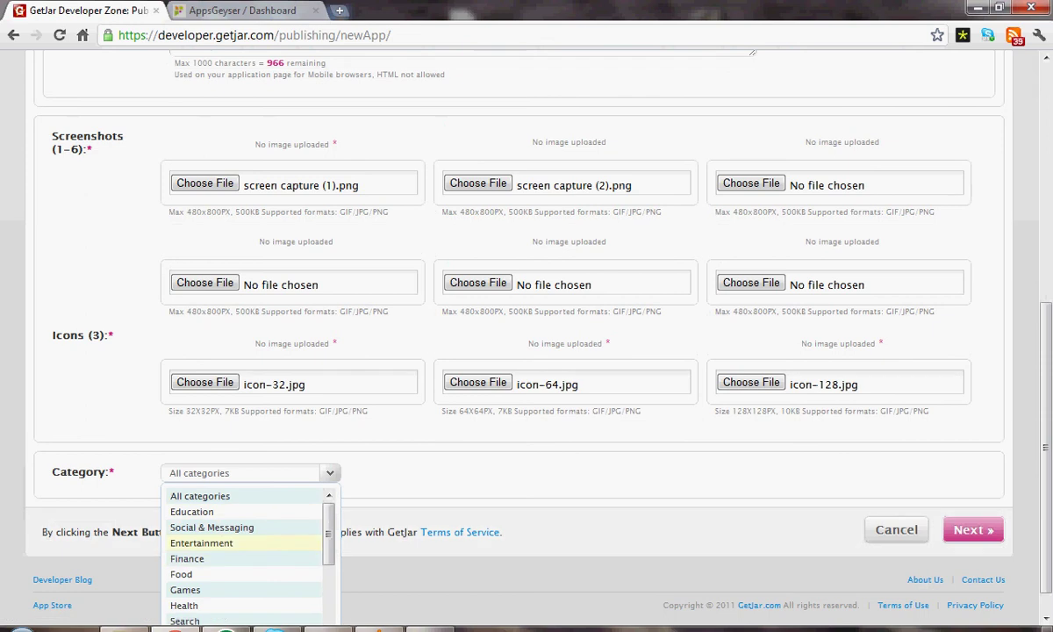
# Step: Set category Entertainment with subcategory More Entertainment and submit to create the app
pyautogui.press('Return')
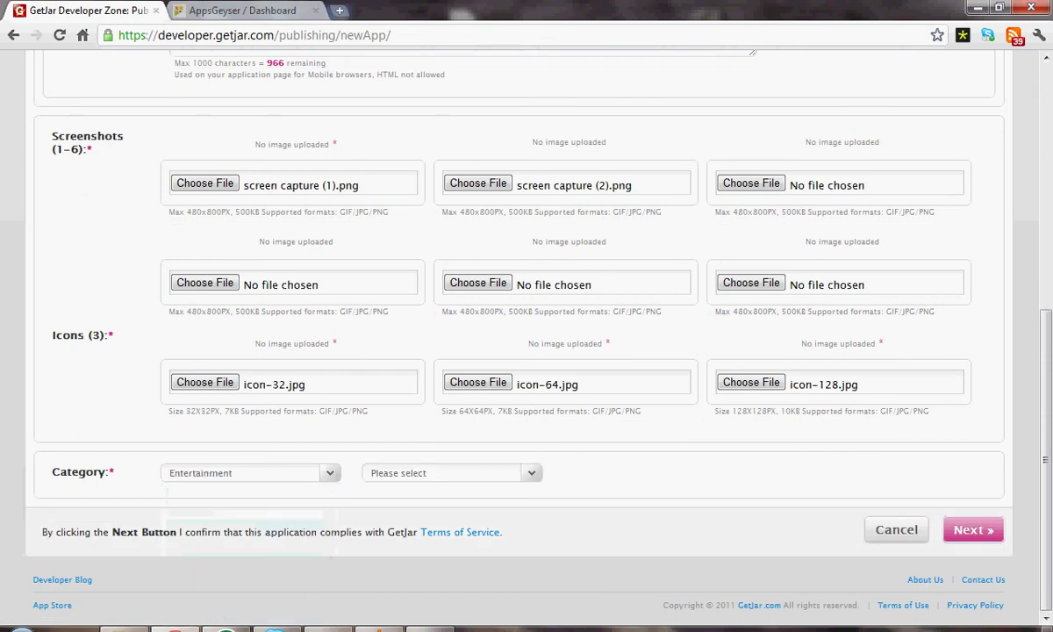
pyautogui.click(452, 472)
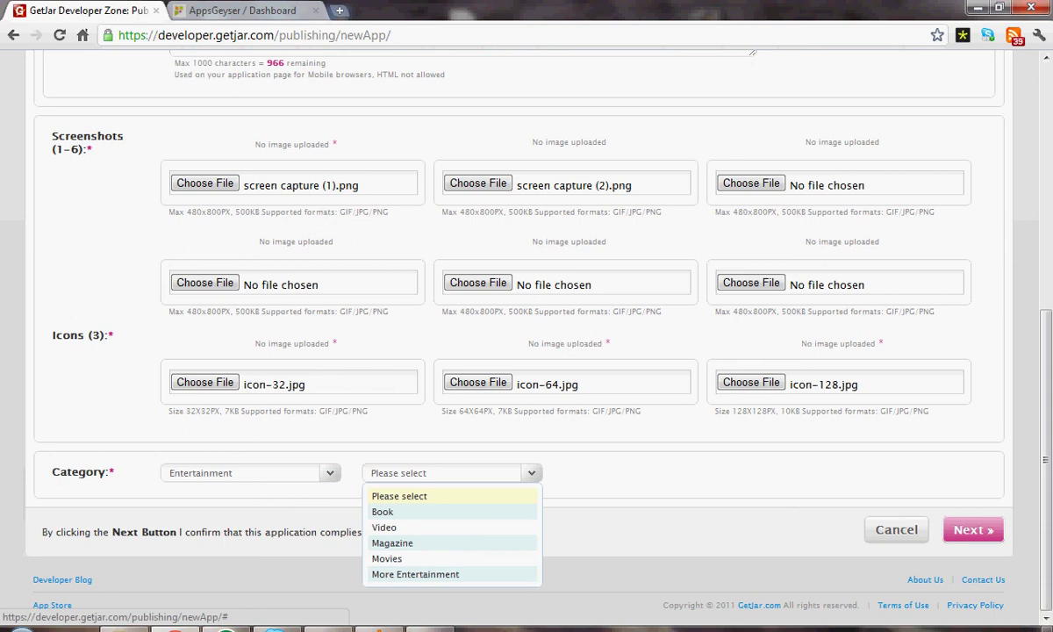
pyautogui.press('Down')
pyautogui.press('Down')
pyautogui.press('Down')
pyautogui.press('Down')
pyautogui.press('Down')
pyautogui.press('Return')
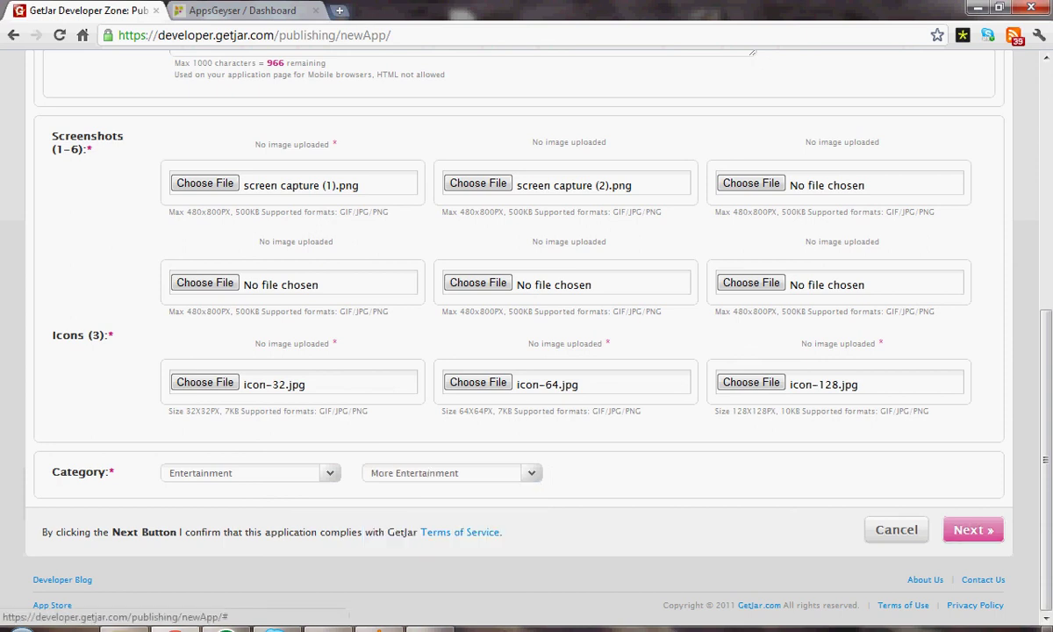
pyautogui.click(972, 529)
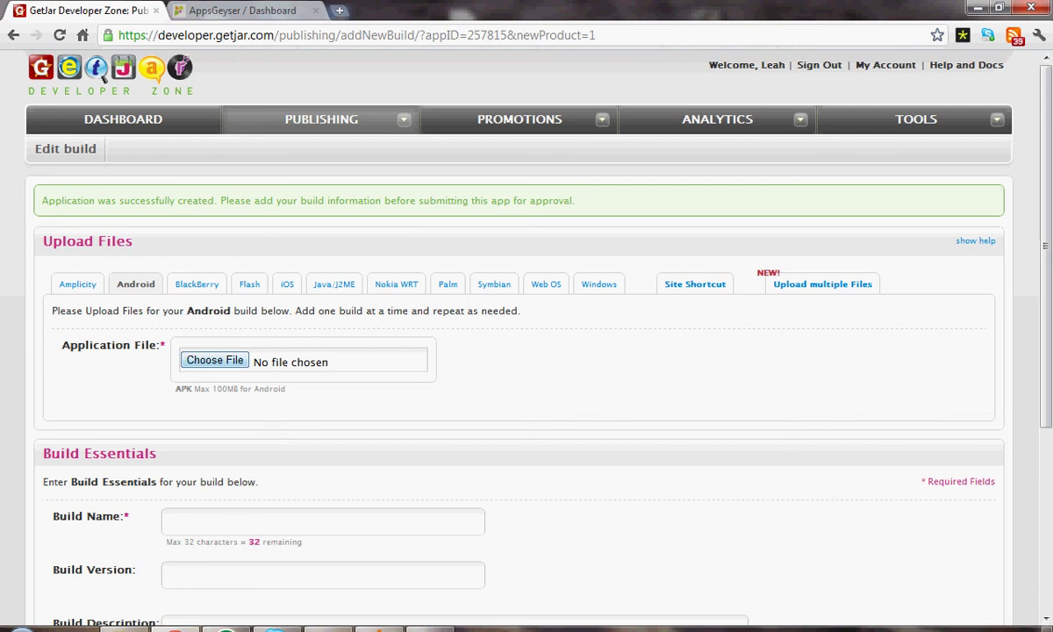
# Step: Attach Learn+to+Juggle+Clubs (1).apk from the 1appsgeyser folder as the Android build file
pyautogui.click(214, 360)
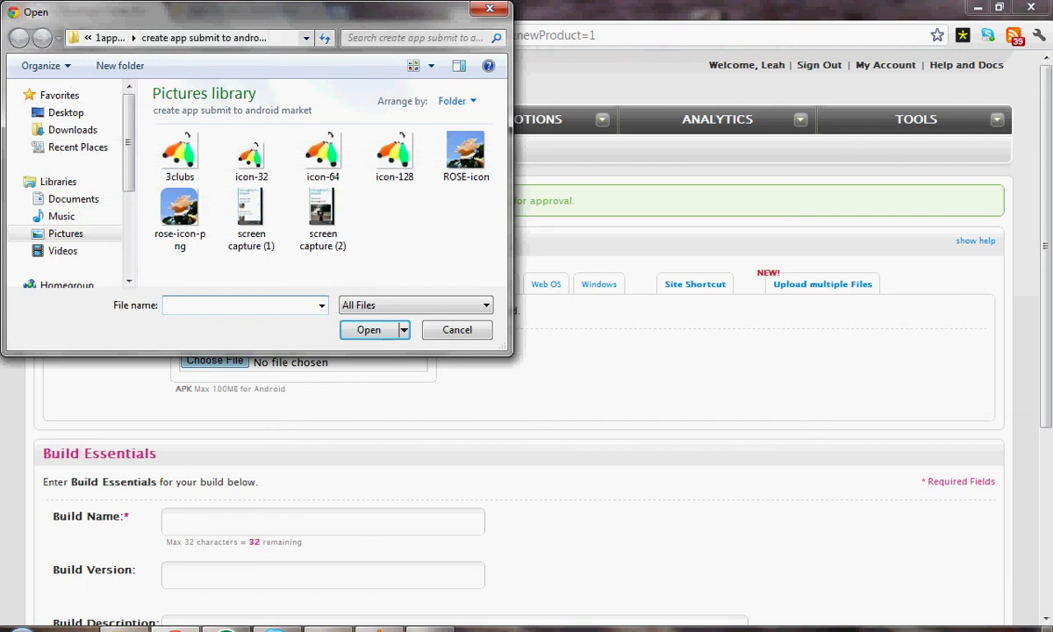
pyautogui.click(110, 37)
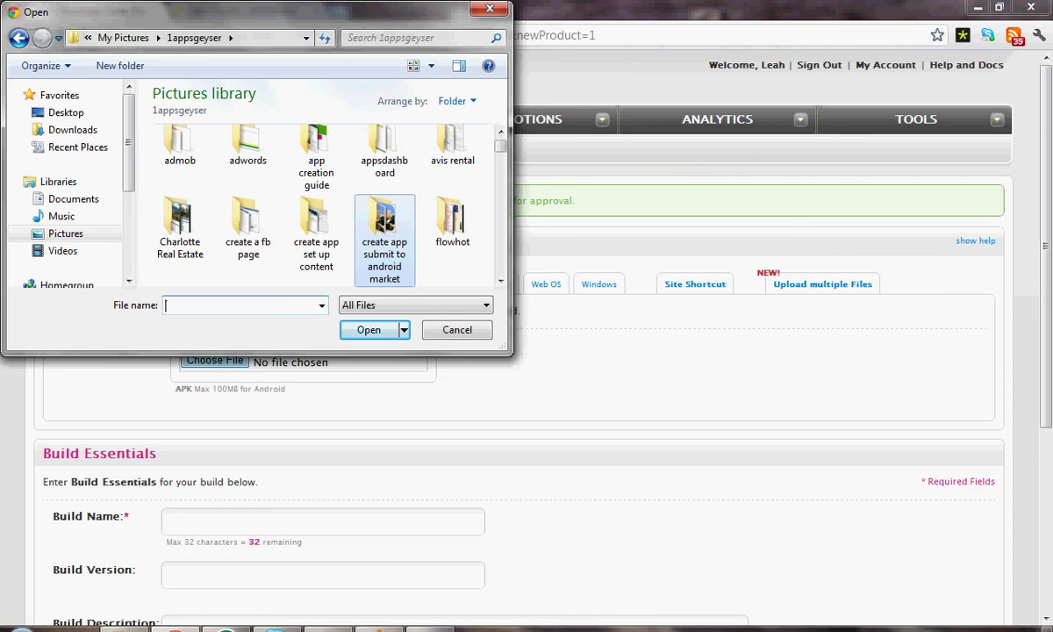
pyautogui.write('lea')
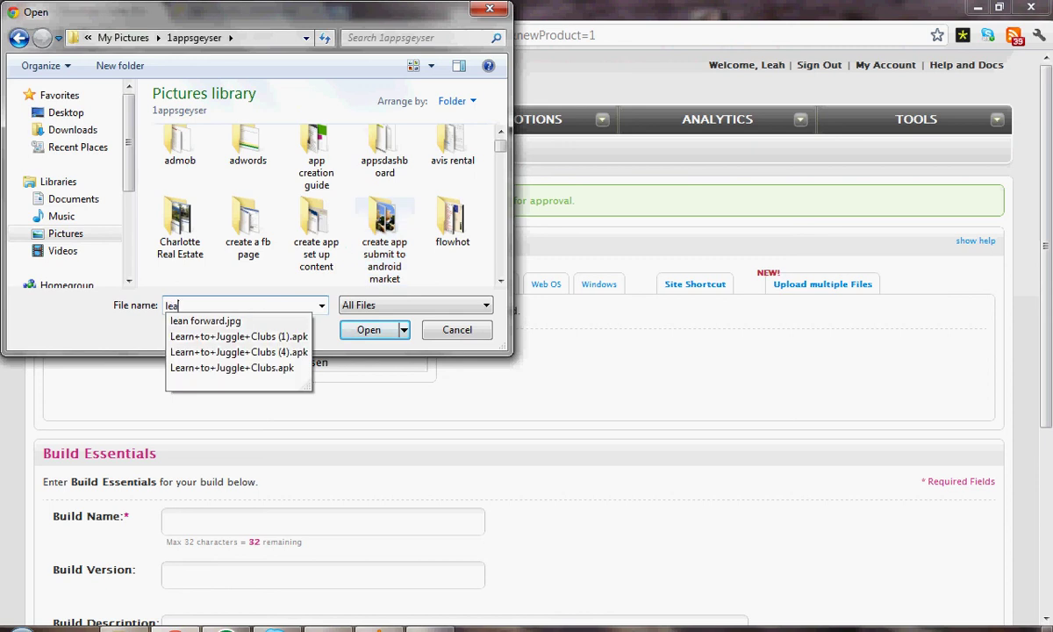
pyautogui.click(239, 336)
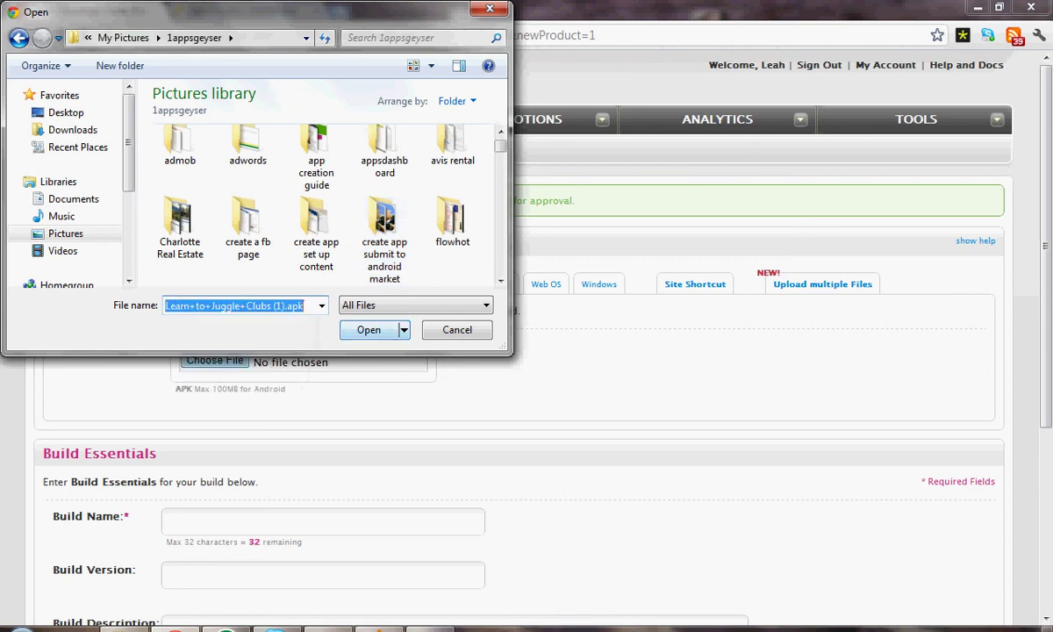
pyautogui.press('Return')
# Step: On the AppsGeyser download page, start saving the DOWNLOAD APP link, then cancel the Save As dialog
pyautogui.click(239, 10)
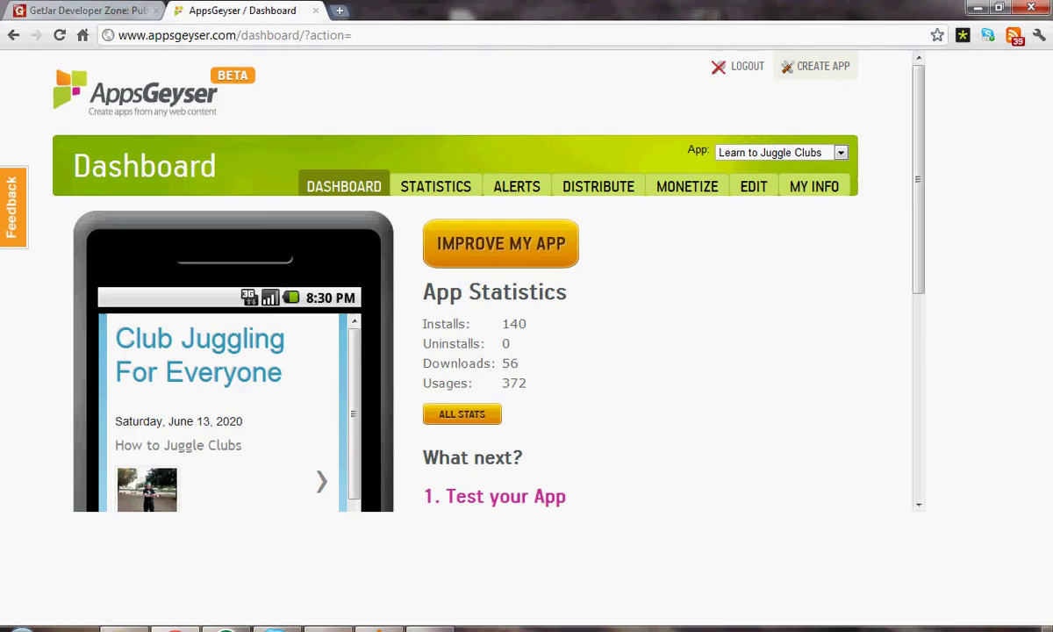
pyautogui.scroll(-3, 526, 351)
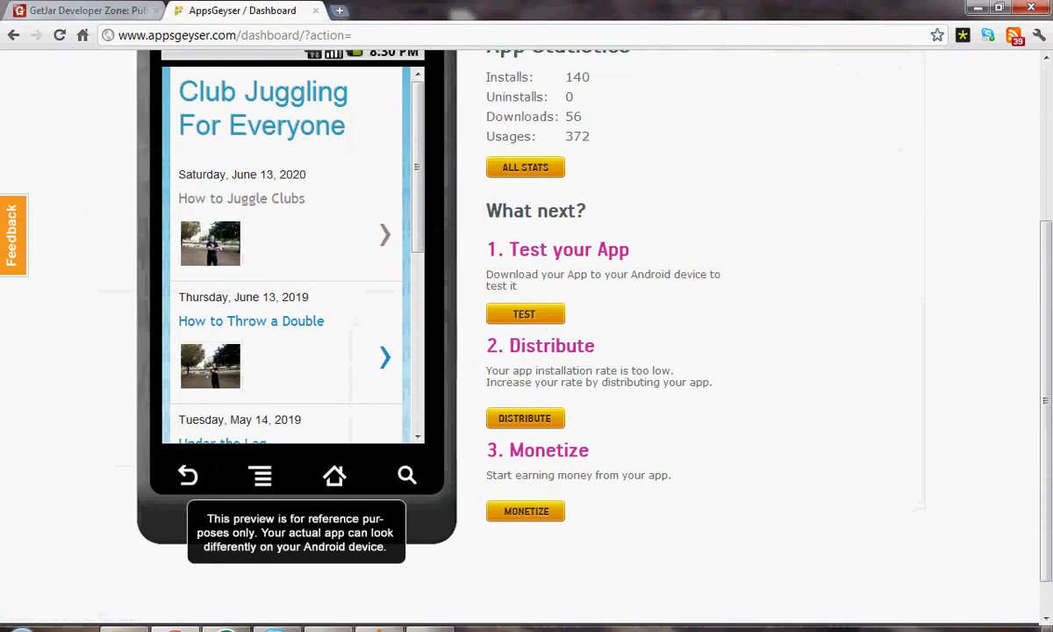
pyautogui.scroll(3, 527, 351)
pyautogui.scroll(-2, 526, 351)
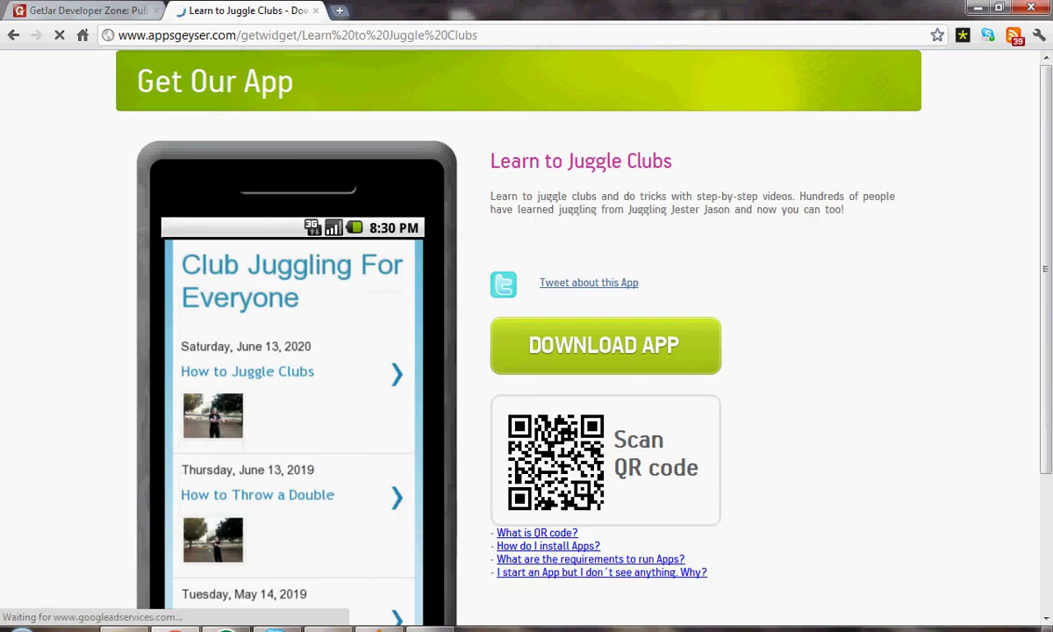
pyautogui.rightClick(586, 342)
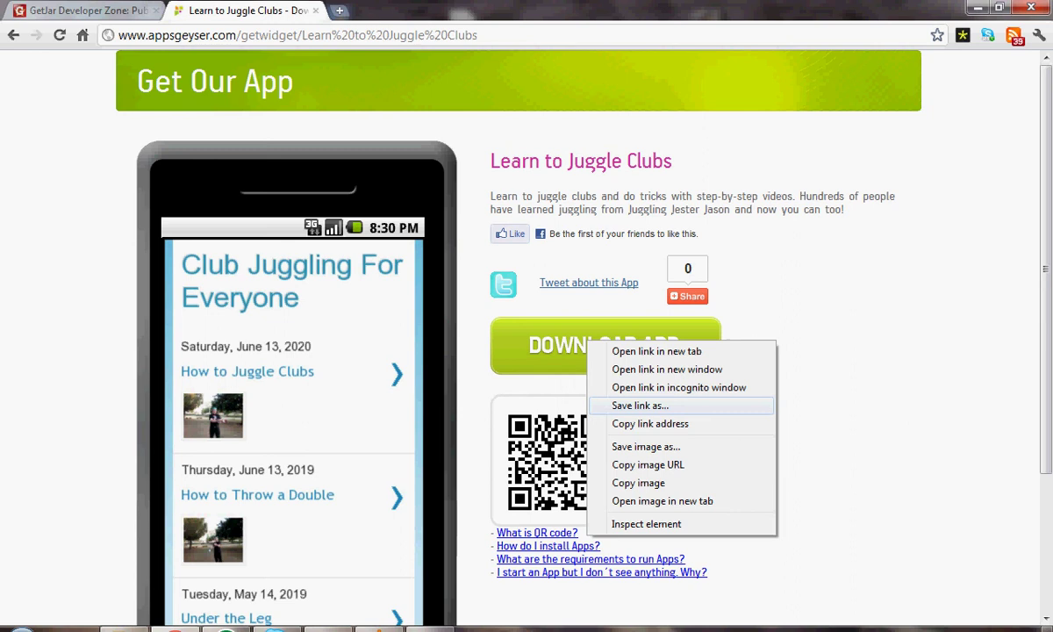
pyautogui.click(640, 405)
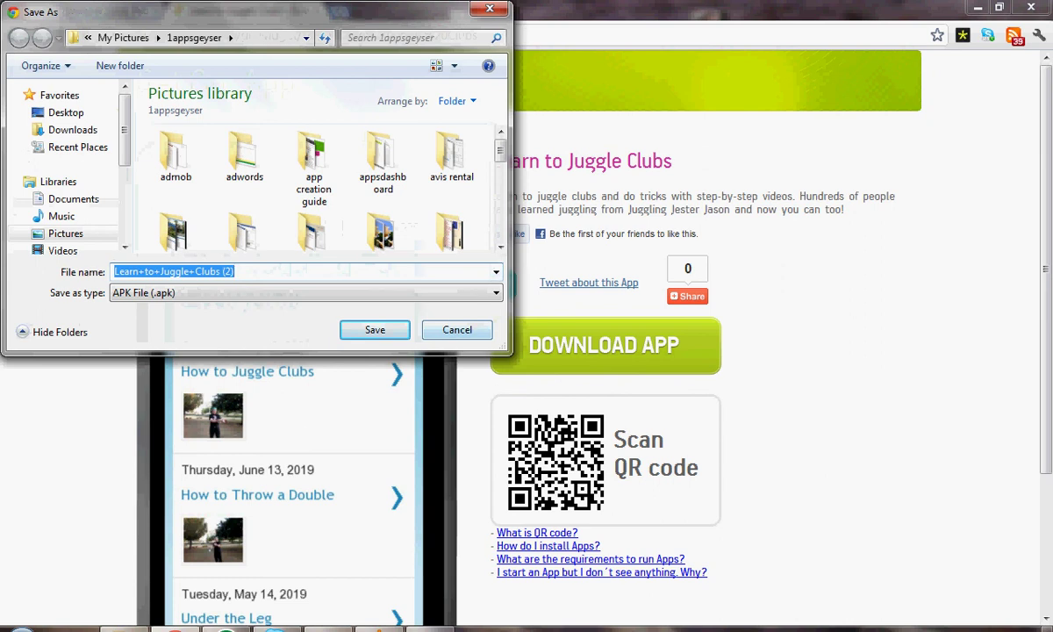
pyautogui.press('Escape')
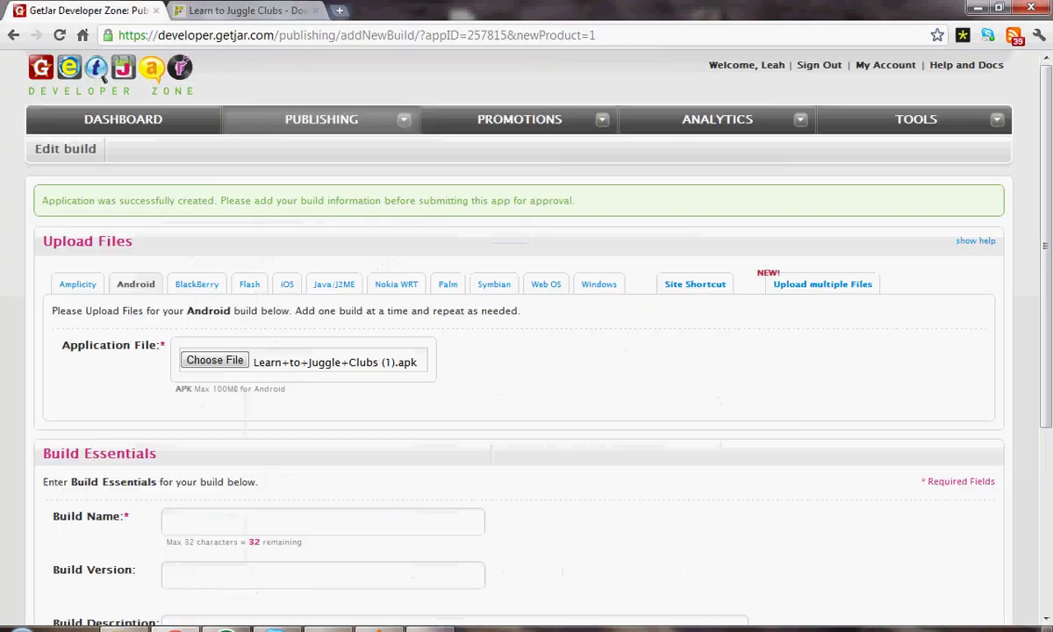
# Step: Enter build name 'first build', version '.99' and description 'This is the first build'
pyautogui.scroll(-3, 102, 77)
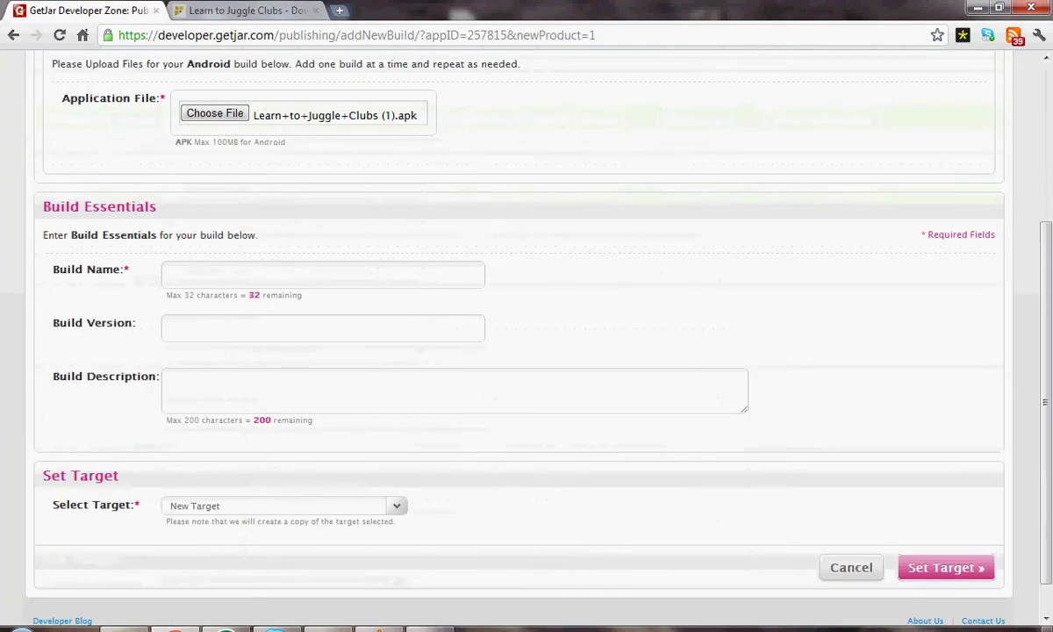
pyautogui.click(241, 275)
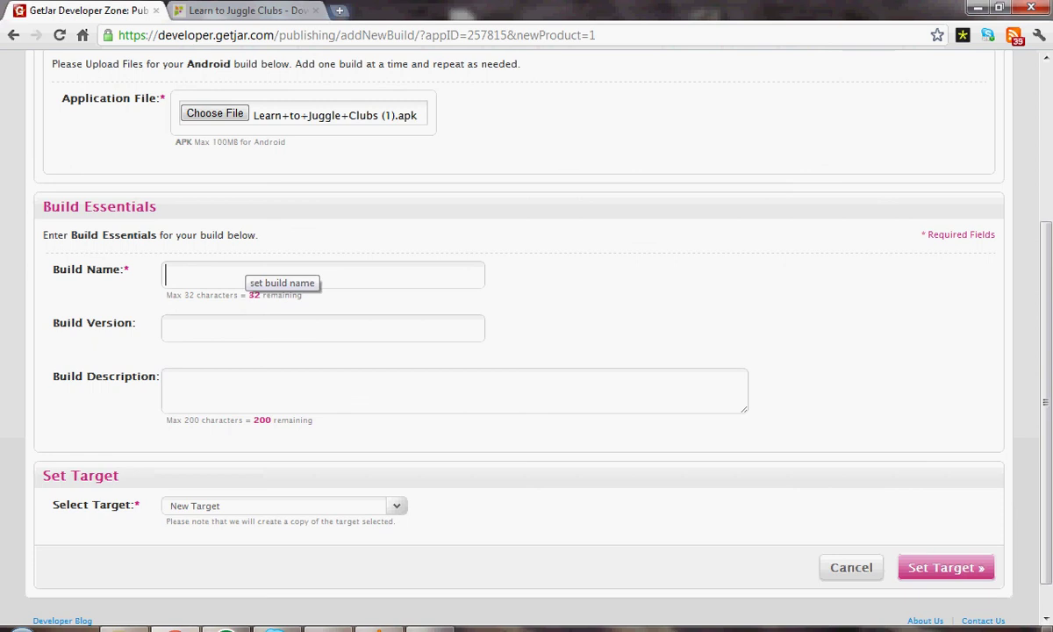
pyautogui.write('first')
pyautogui.write(' built')
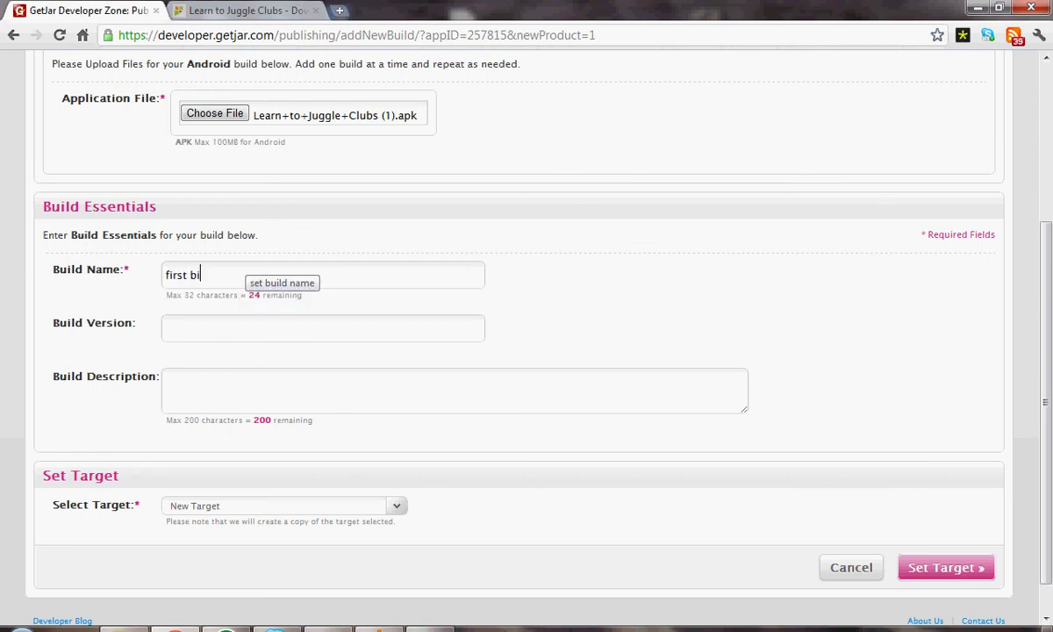
pyautogui.press('BackSpace')
pyautogui.write('d')
pyautogui.press('Tab')
pyautogui.write('.')
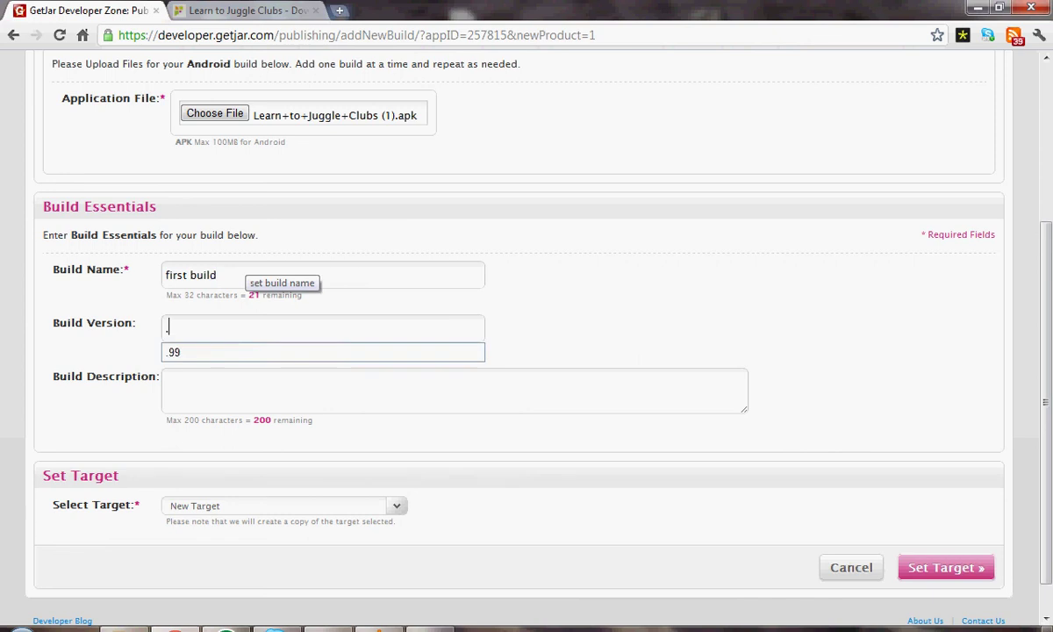
pyautogui.write('99')
pyautogui.press('Tab')
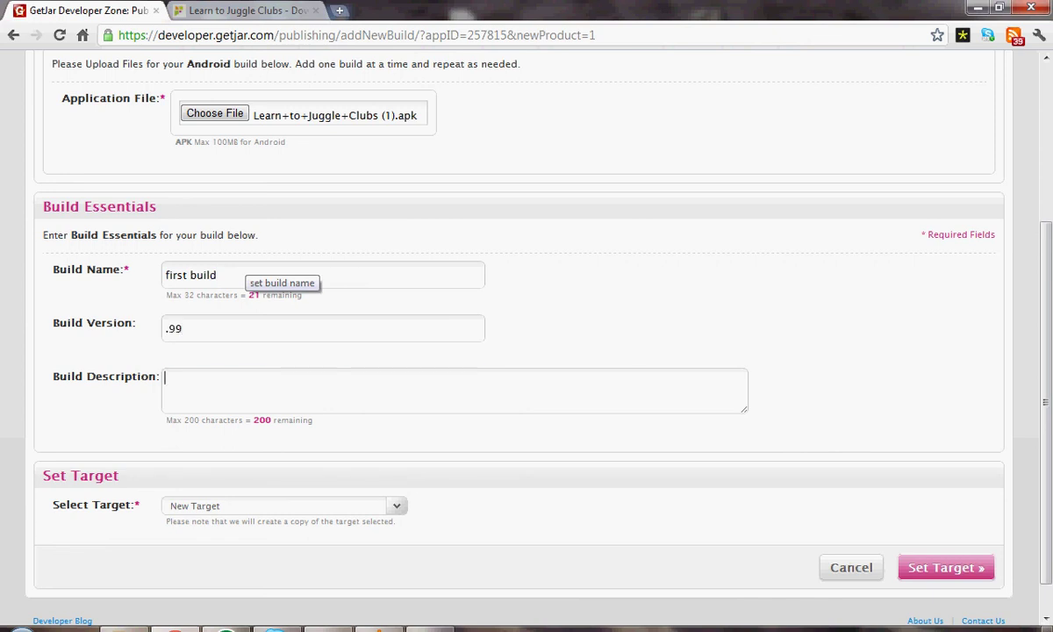
pyautogui.write('This is the ')
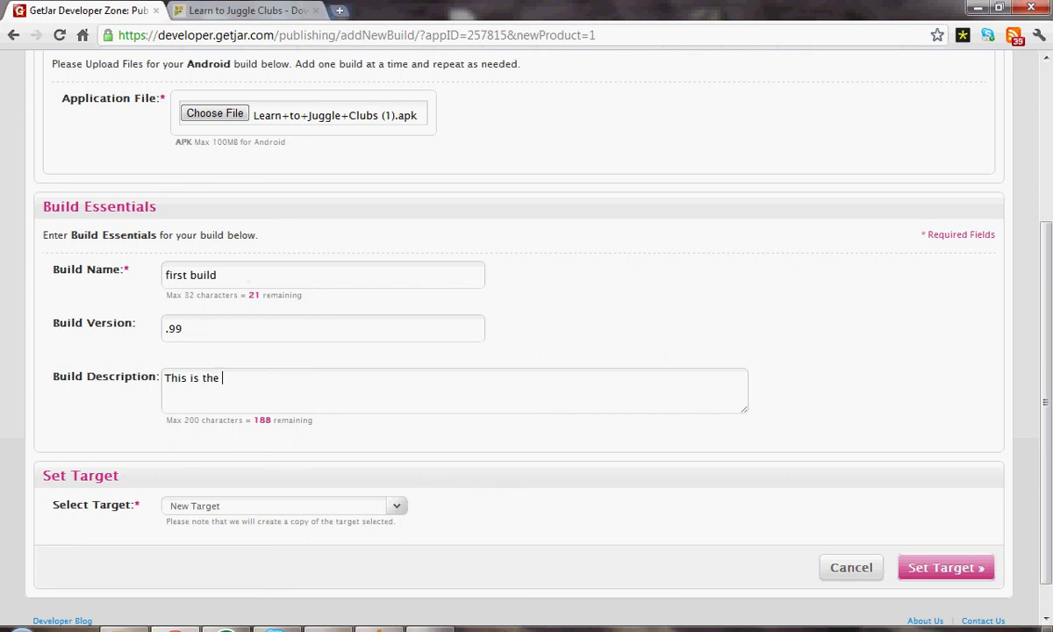
pyautogui.write('first build')
pyautogui.scroll(-1, 526, 351)
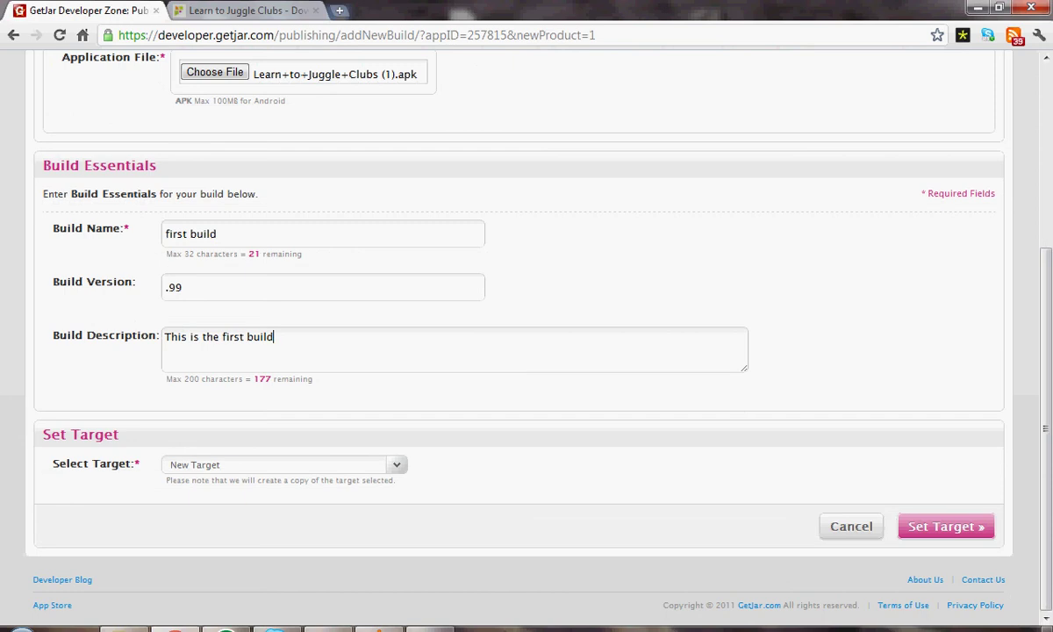
pyautogui.scroll(1, 526, 351)
pyautogui.scroll(-1, 527, 350)
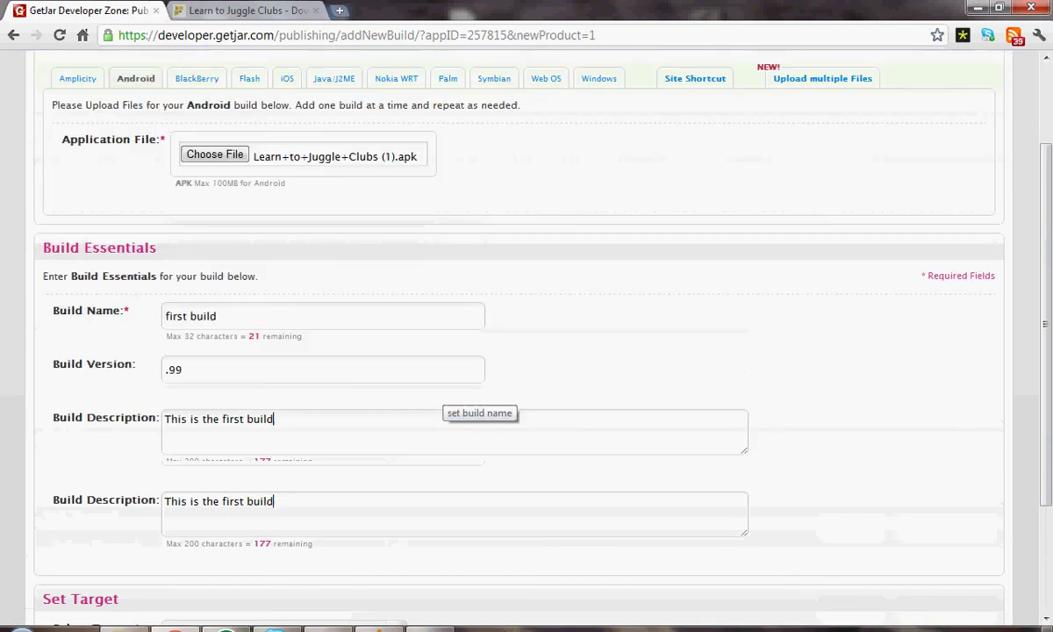
# Step: Target the build at Android Users and review it as Copy_of_Android Users
pyautogui.click(284, 464)
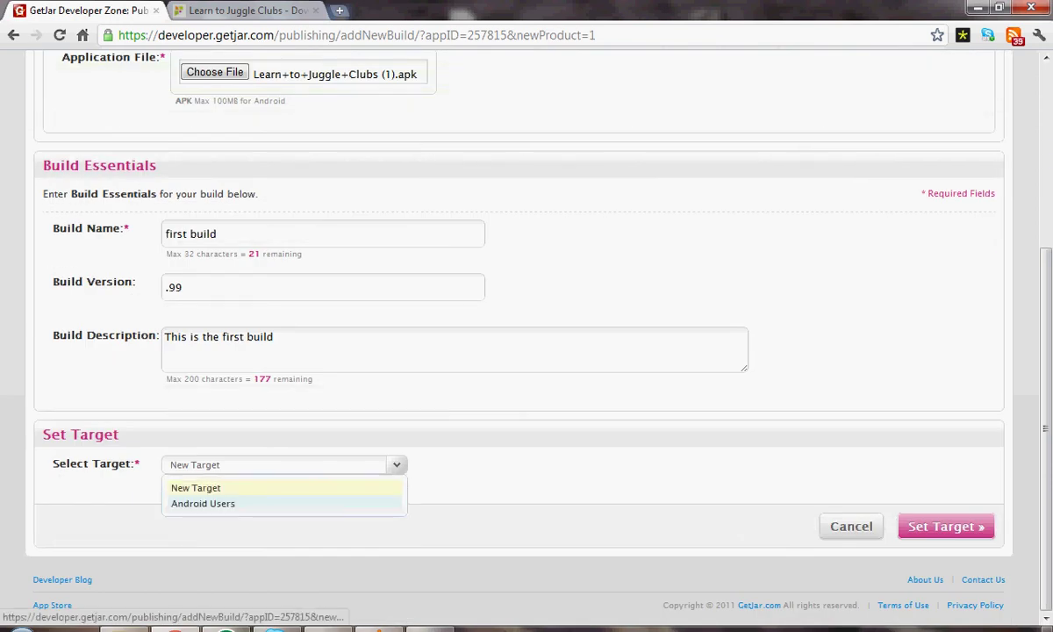
pyautogui.click(203, 503)
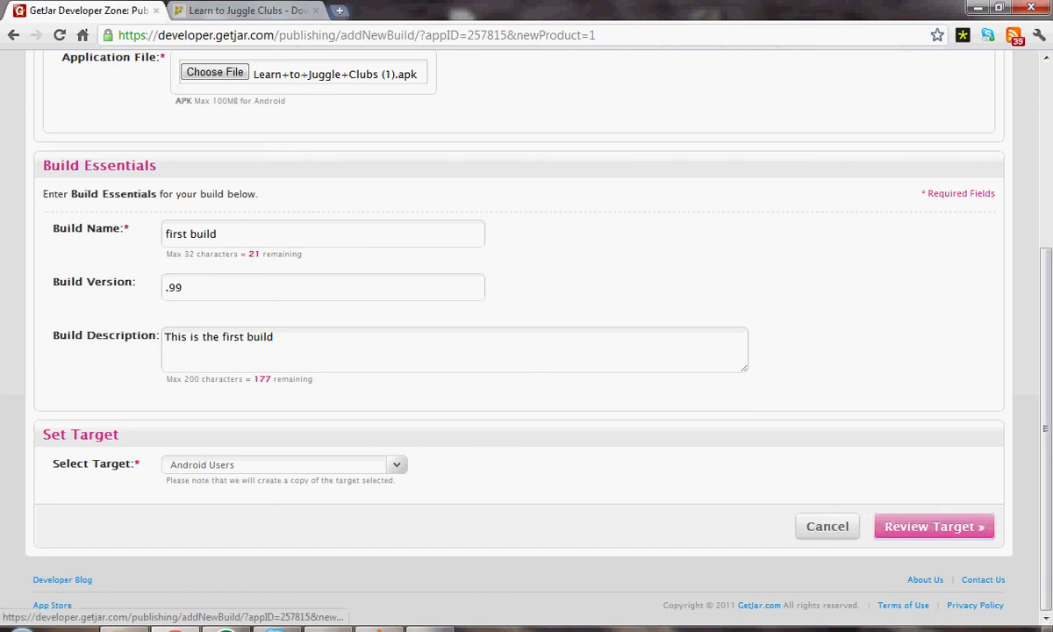
pyautogui.click(933, 527)
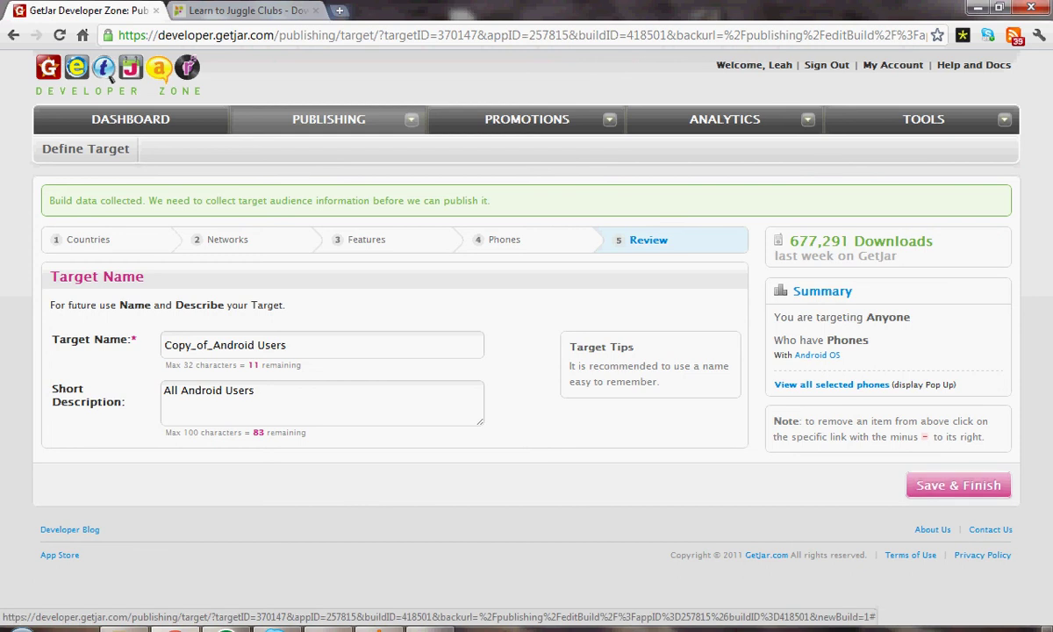
# Step: Save the Copy_of_Android Users target and finish the Juggle Clubs first build
pyautogui.click(958, 485)
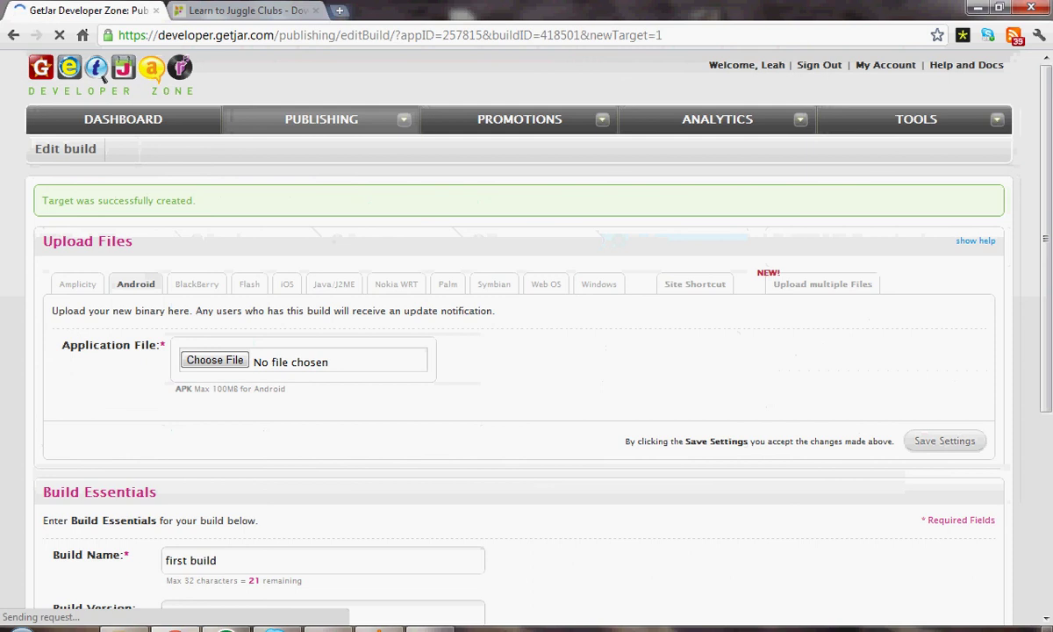
pyautogui.scroll(-3, 527, 351)
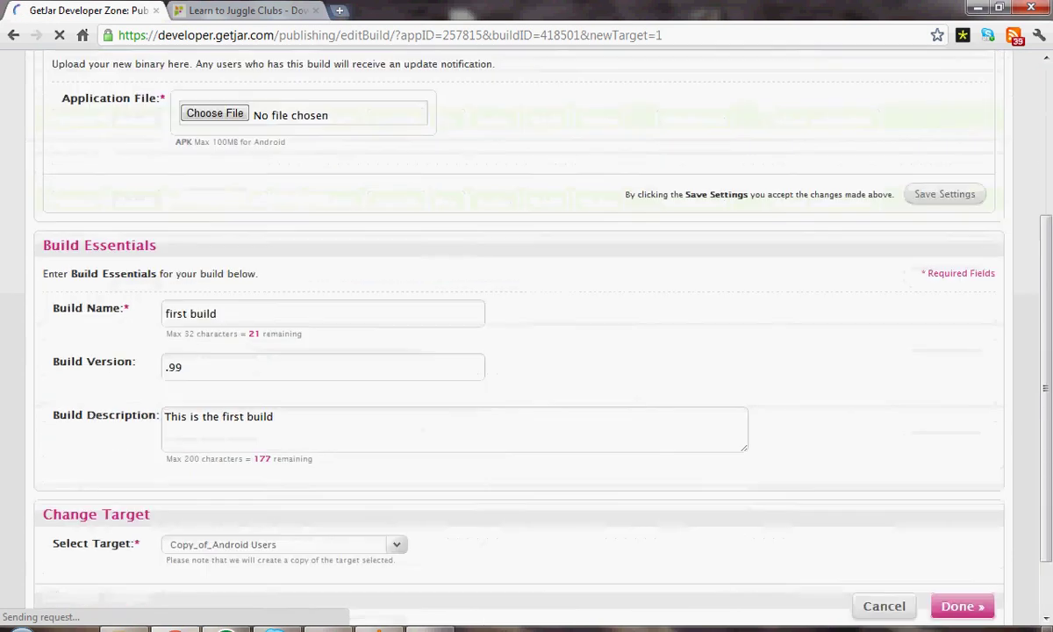
pyautogui.scroll(-1, 526, 350)
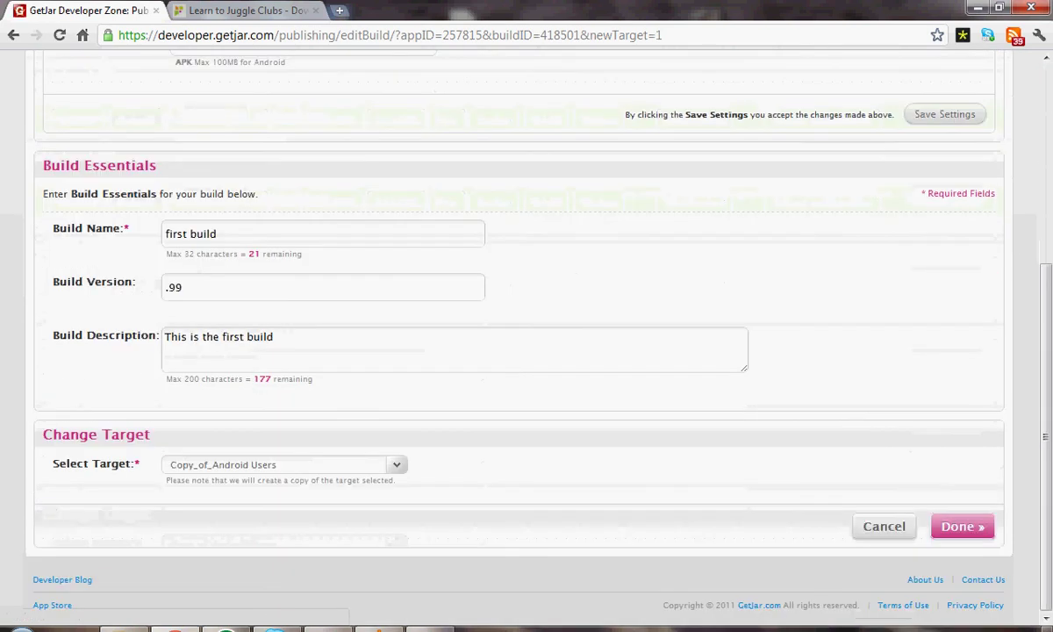
pyautogui.click(961, 526)
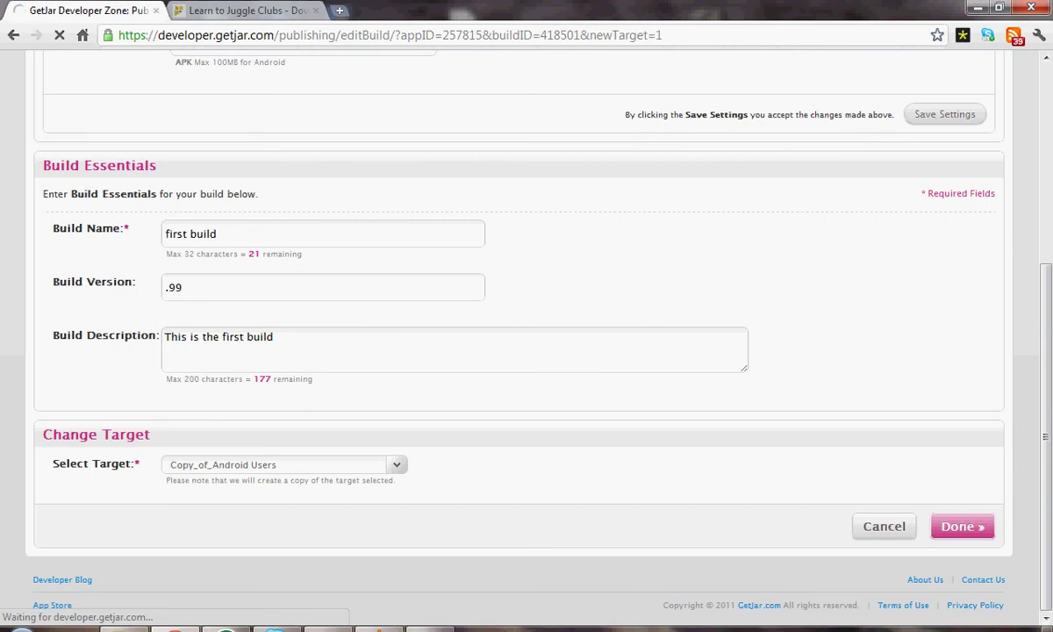